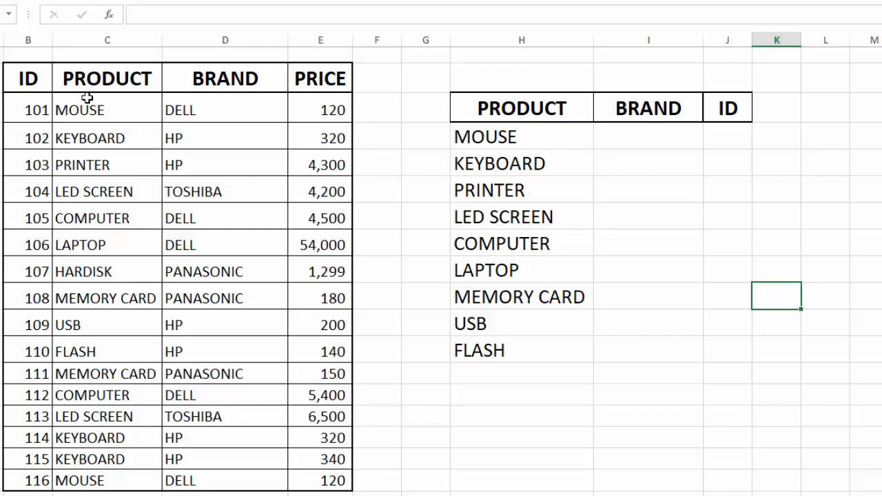
- Begin an INDEX formula in cell I5 using the brand column $D$4:$D$19 as an absolute array
left_click(26, 80)
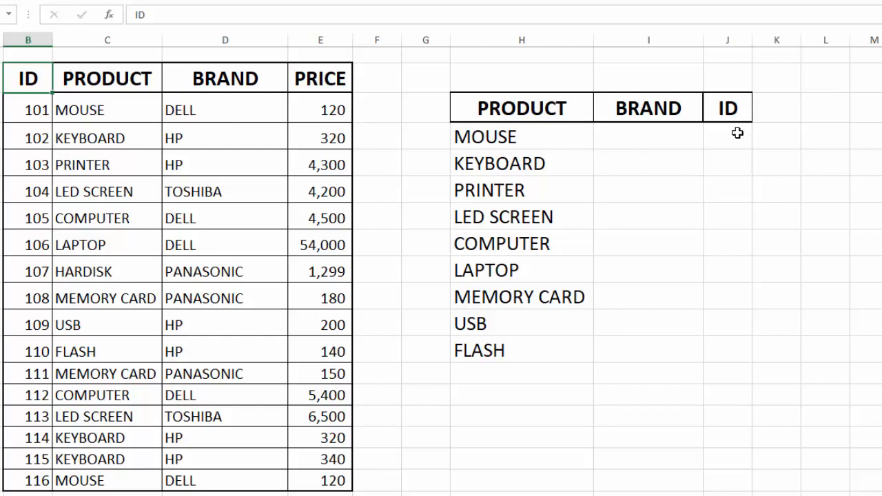
left_click(675, 134)
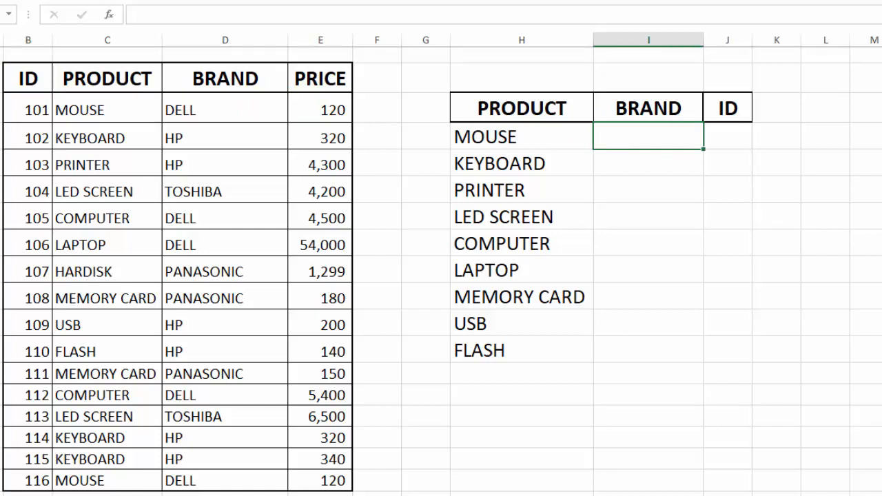
type("=INDEX")
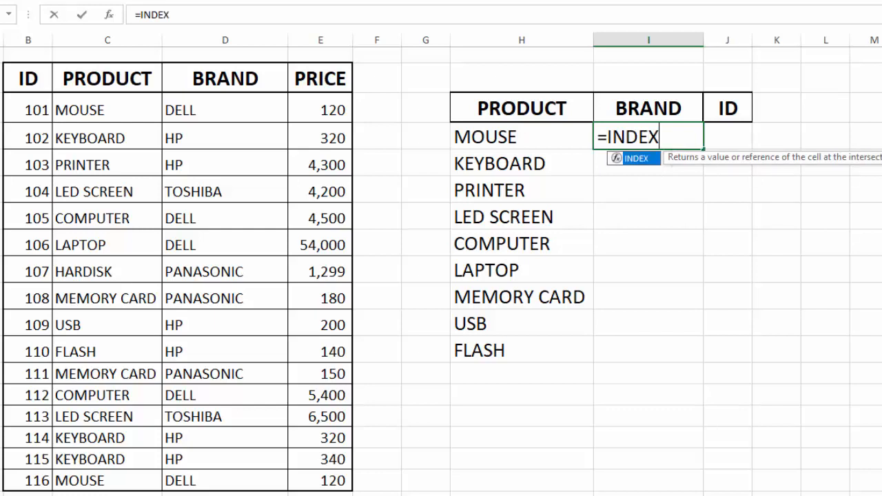
type("(")
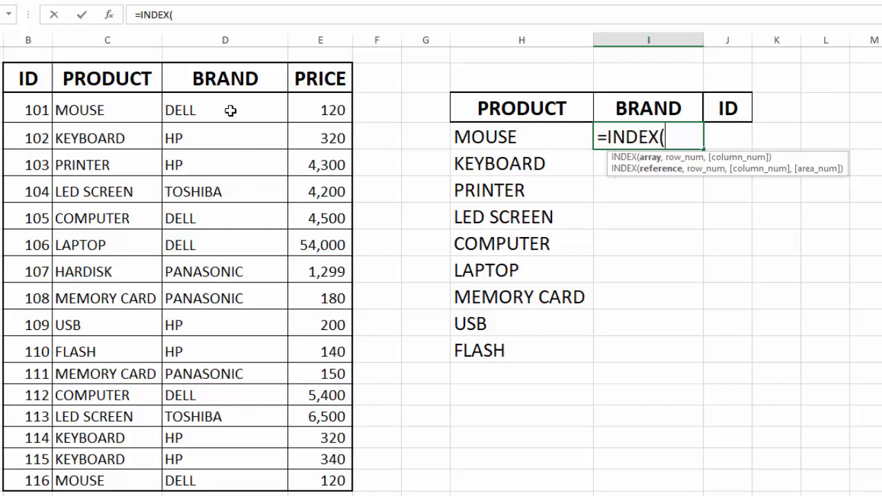
left_click_drag(230, 107, 241, 481)
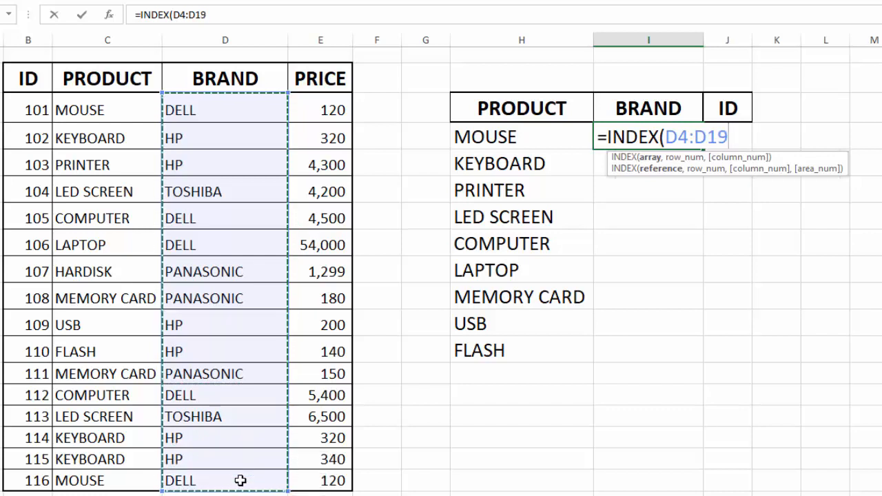
key("F4")
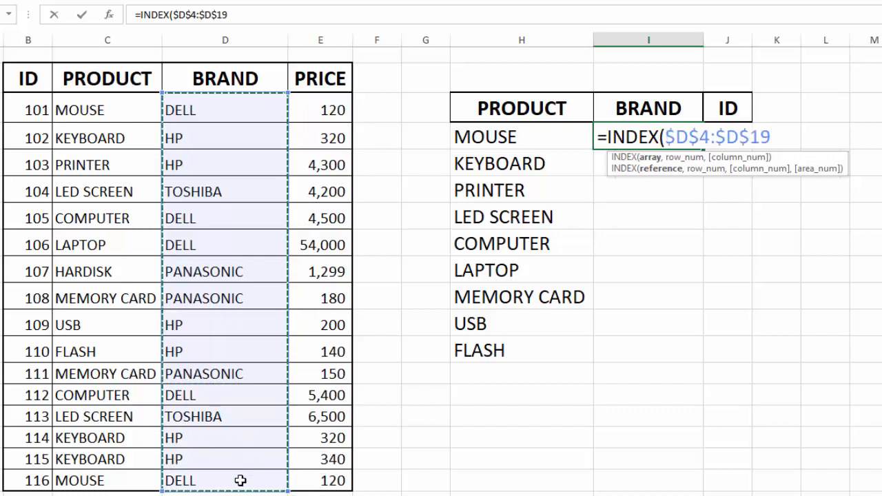
type(",")
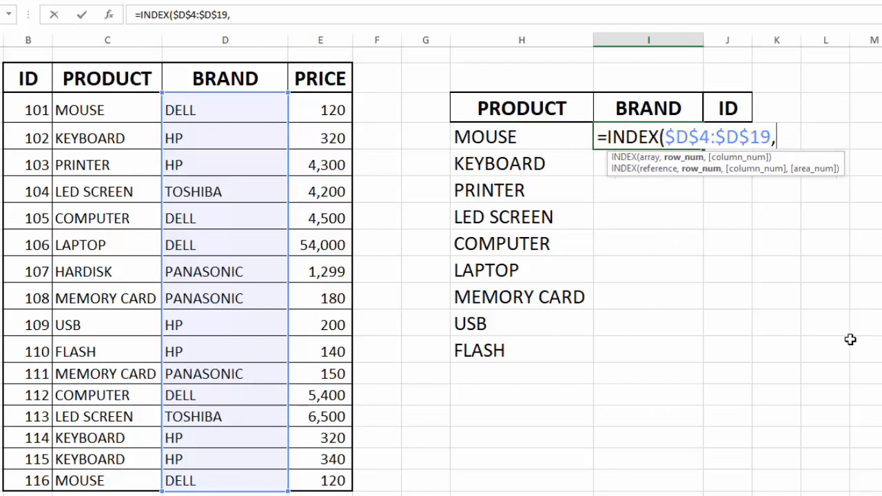
- Nest MATCH as the row number, with lookup value H5 and absolute lookup array $C$4:$C$19
type("M")
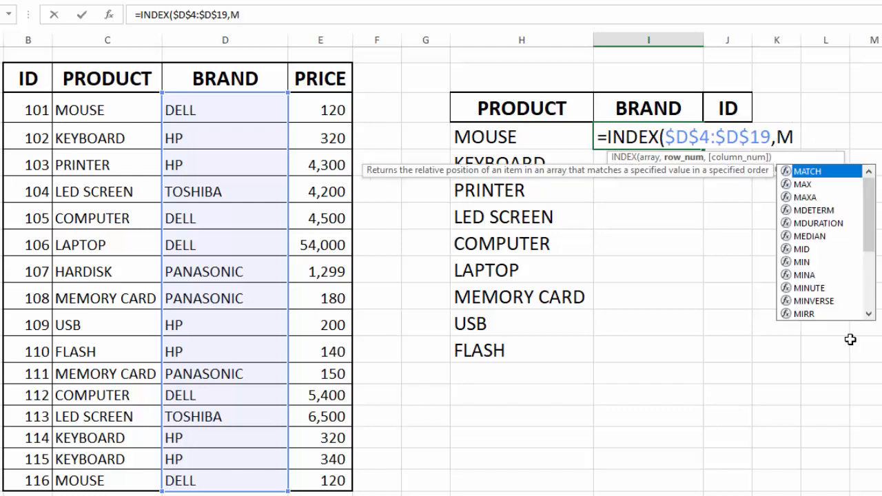
type("ATCH")
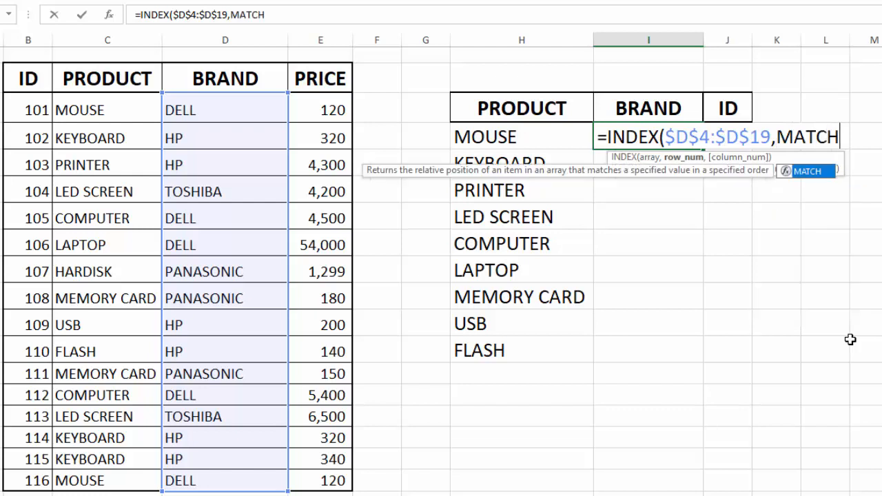
type("(")
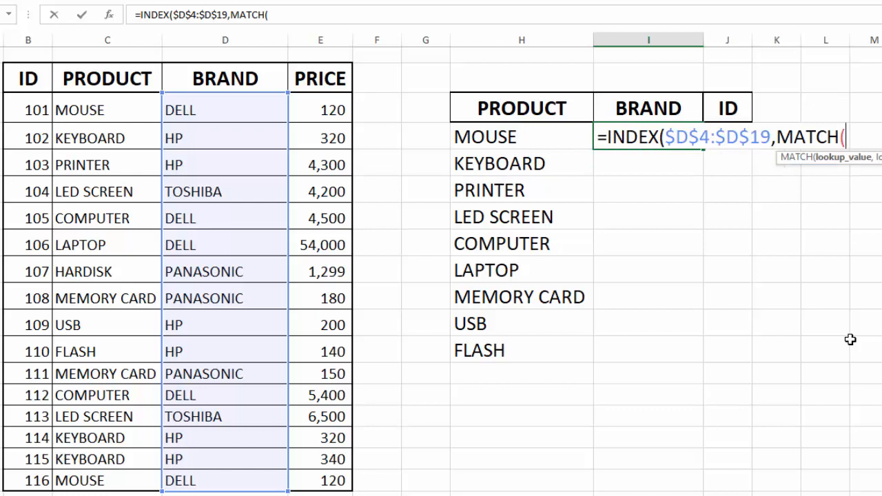
left_click(517, 136)
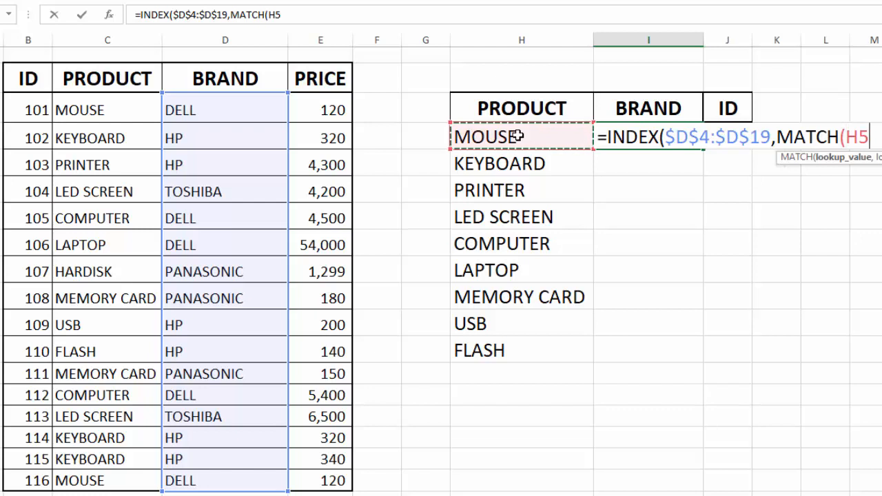
type(",")
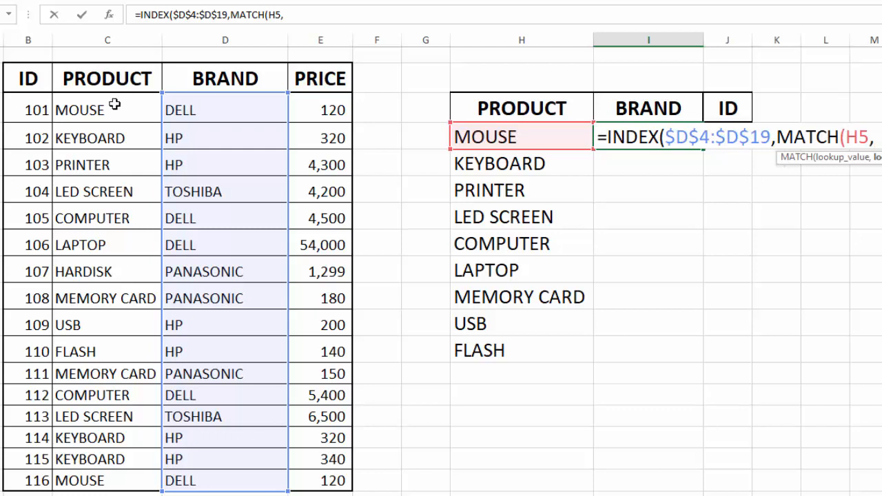
left_click_drag(115, 105, 134, 473)
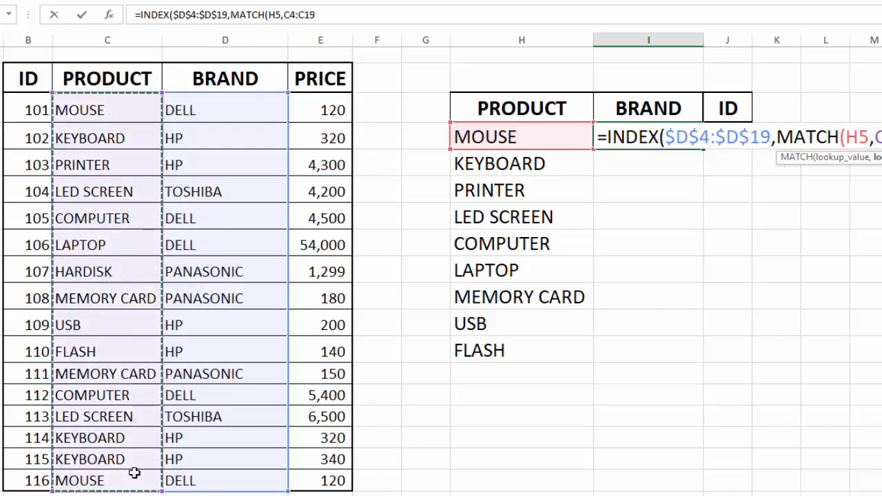
key("F4")
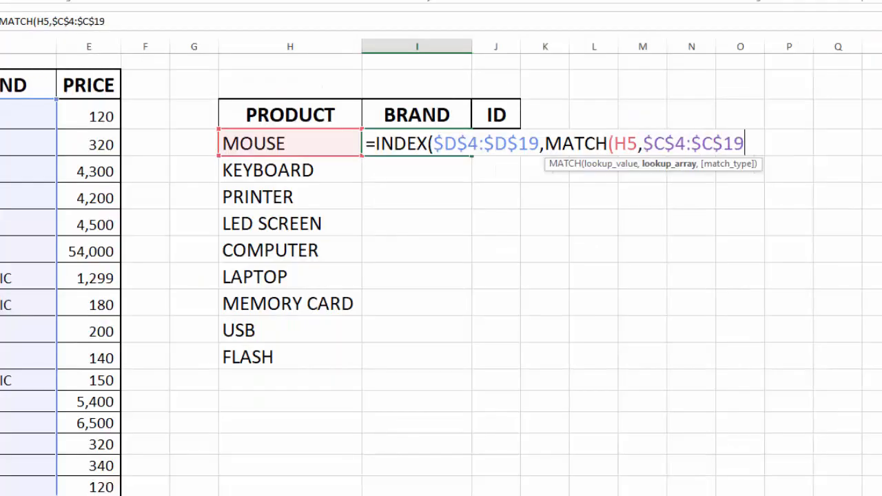
- Complete the brand formula with match type 0 (exact match) and fill it down to the FLASH row
type(",")
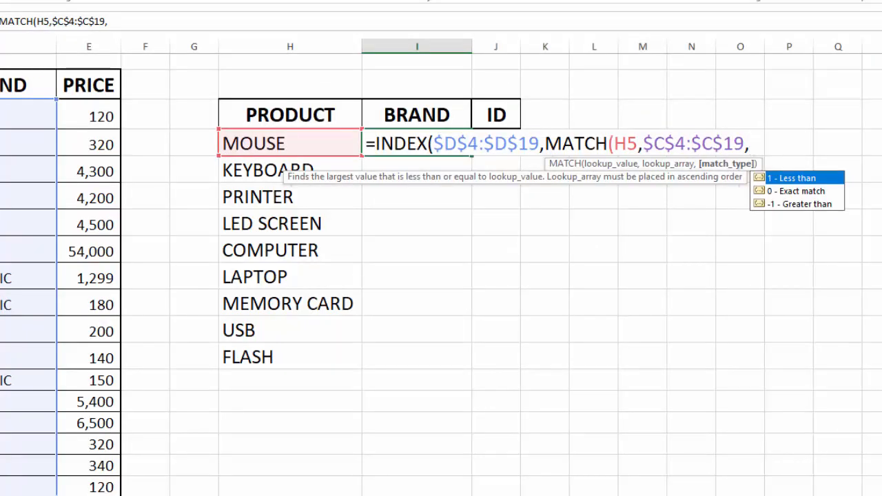
double_click(786, 192)
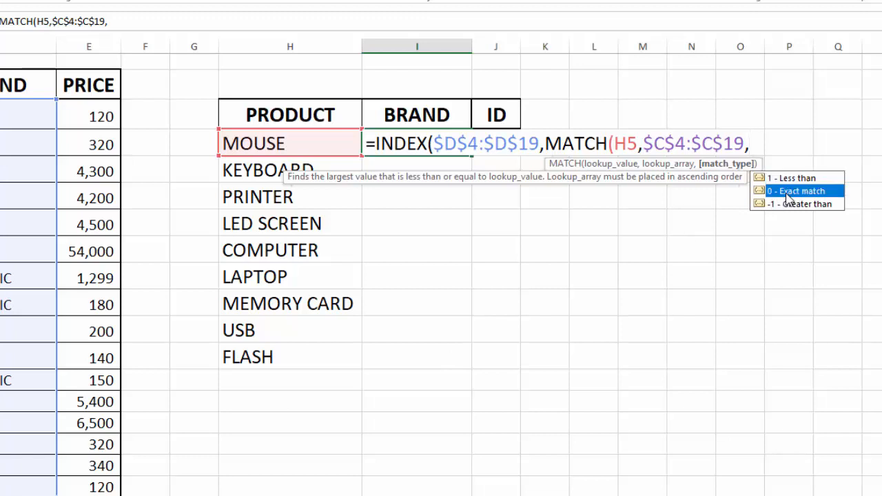
type("))")
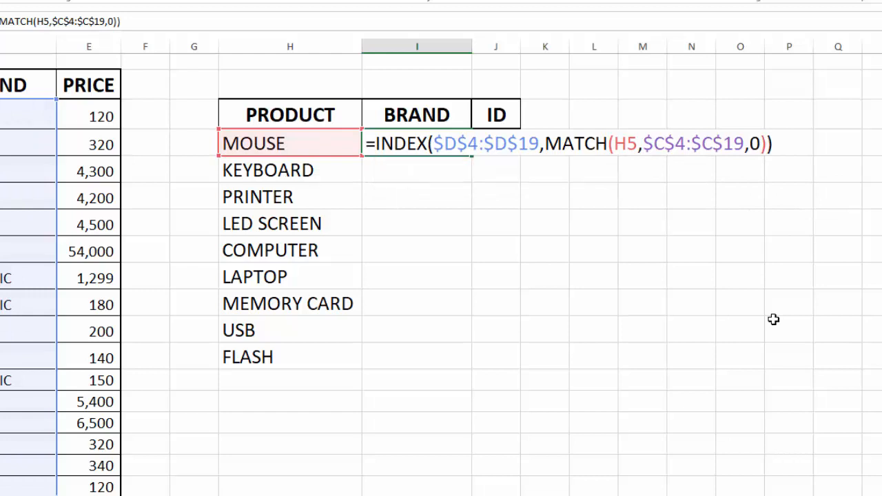
key("Return")
left_click(435, 142)
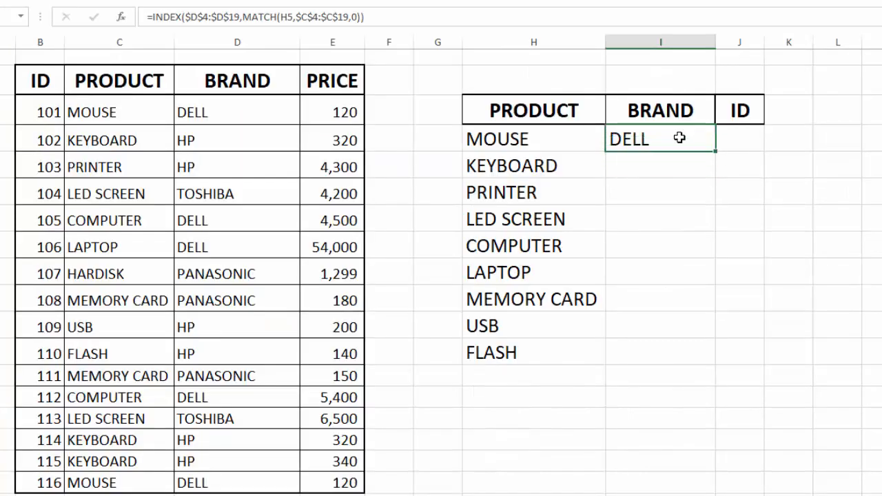
double_click(716, 151)
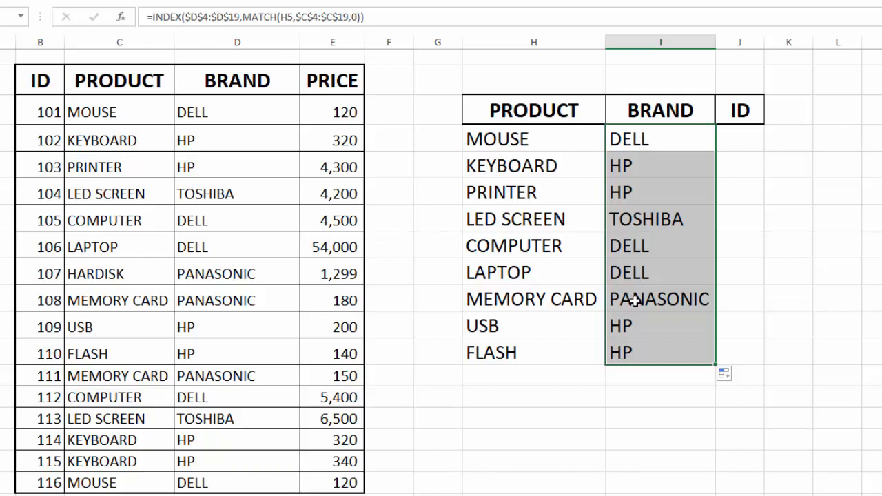
left_click(751, 134)
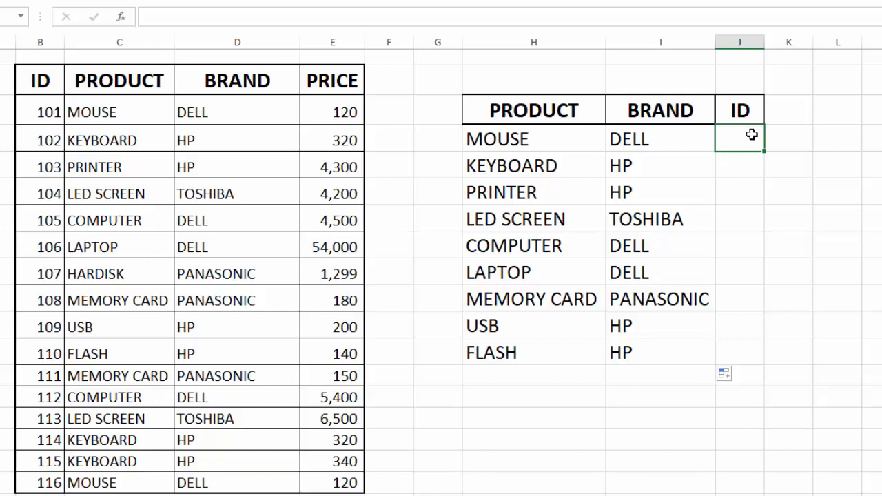
type("=INDEX(")
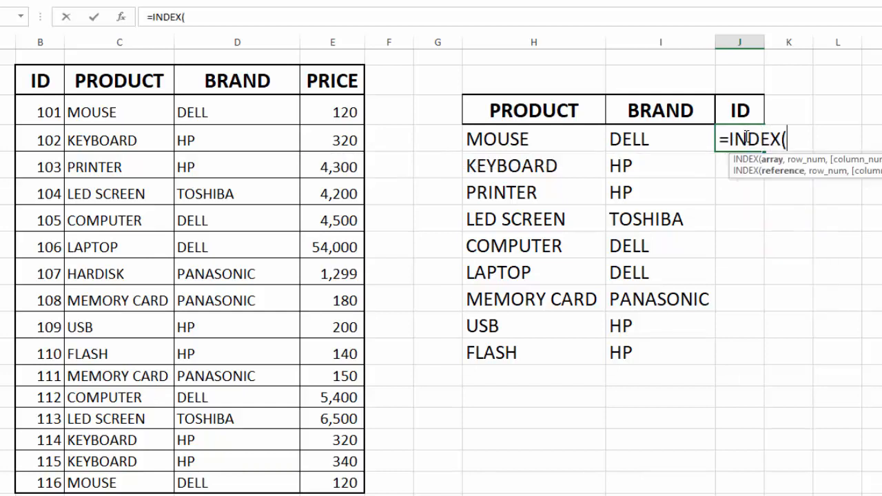
left_click(52, 110)
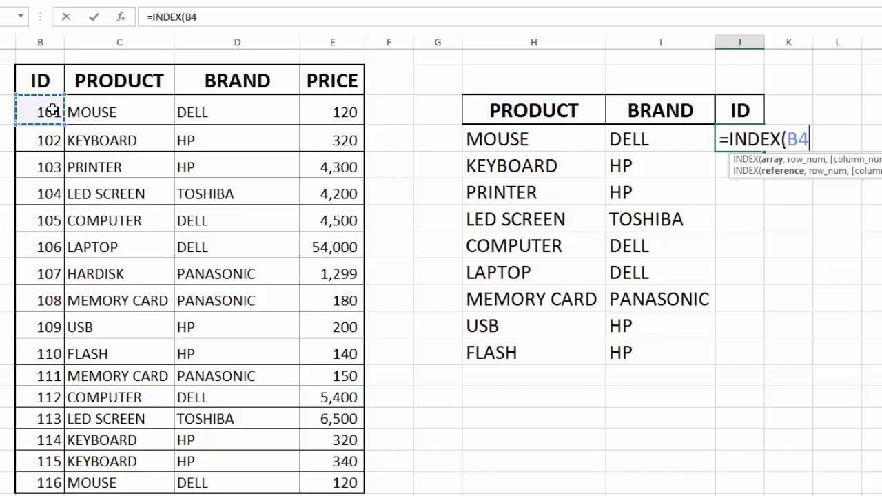
left_click_drag(52, 111, 50, 481)
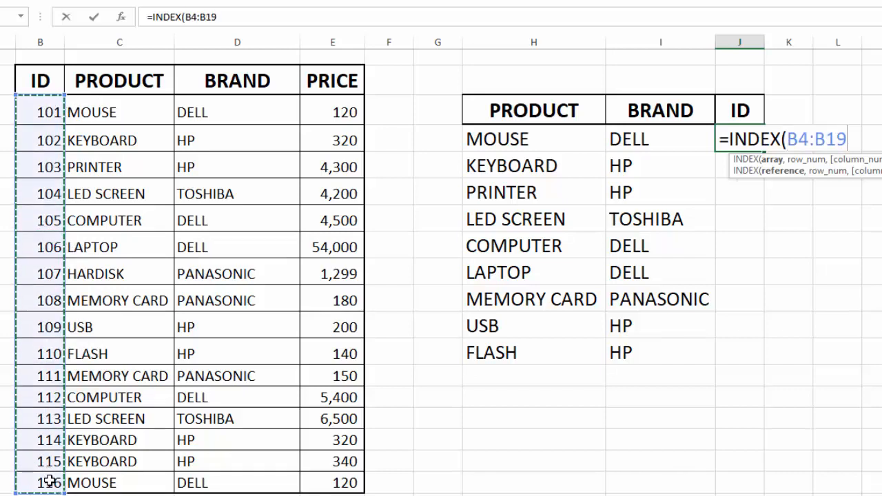
key("F4")
type(",")
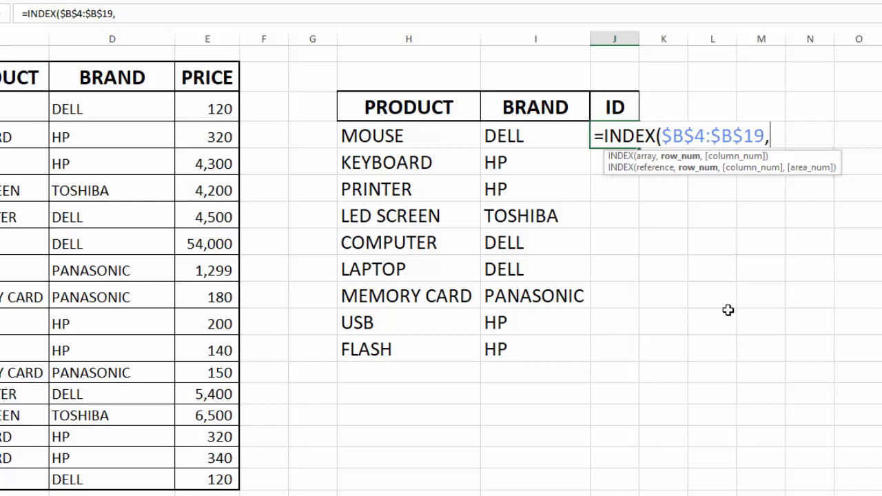
type("MATCH(")
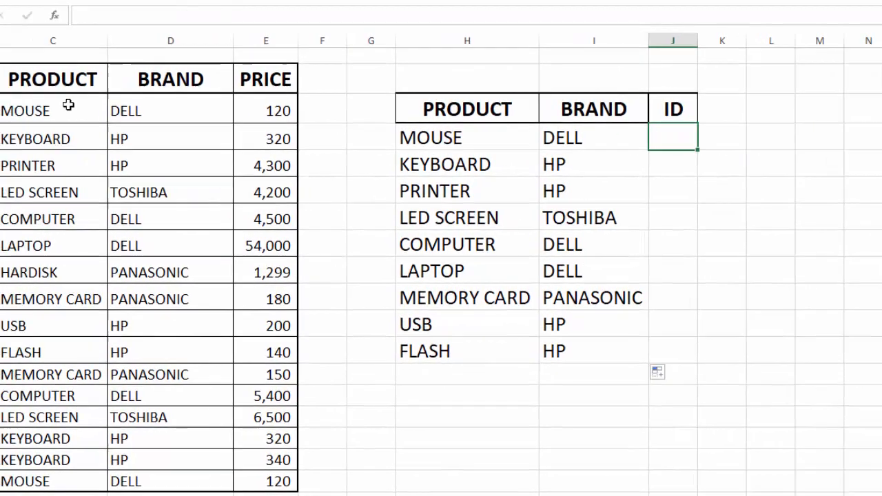
- Begin an INDEX formula in cell J5 using the ID column $B$4:$B$19 as an absolute array
type("=")
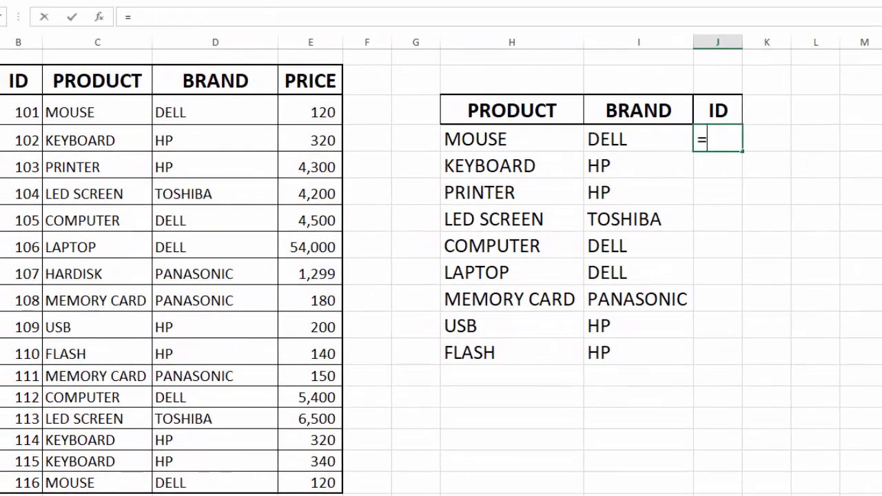
type("INDEX")
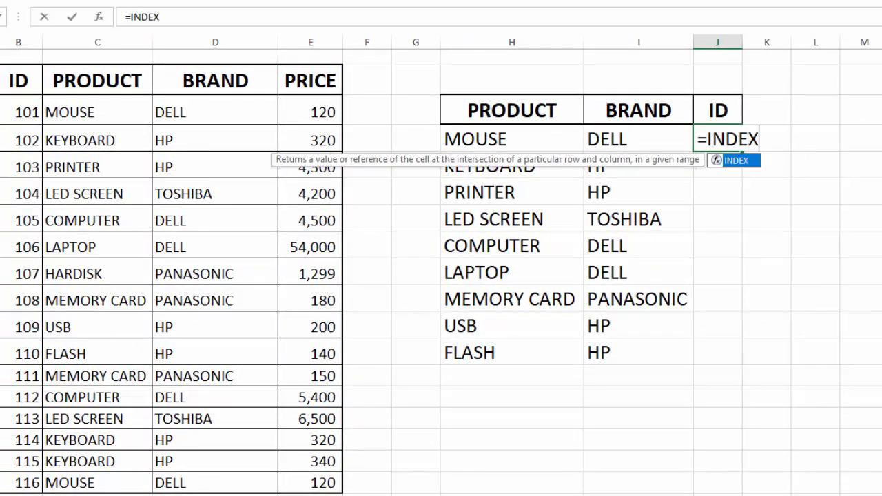
type("(")
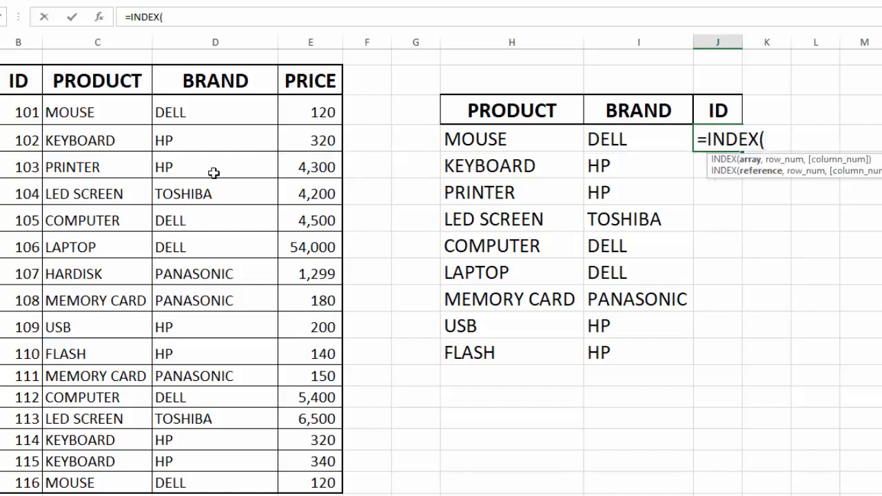
left_click(28, 112)
left_click_drag(27, 112, 30, 475)
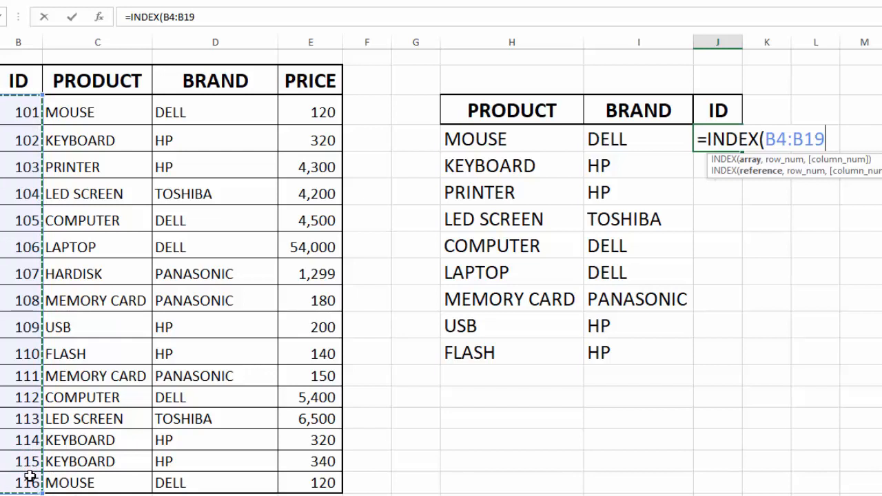
key("F4")
type(",")
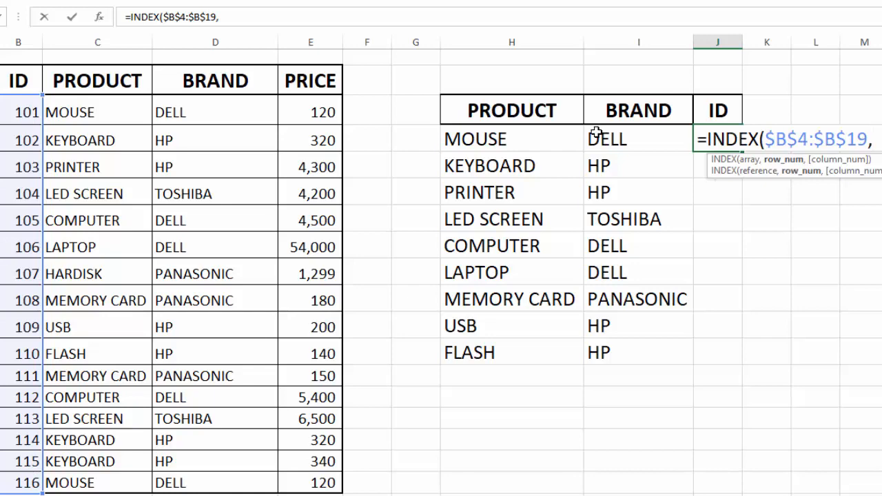
type("MATCH")
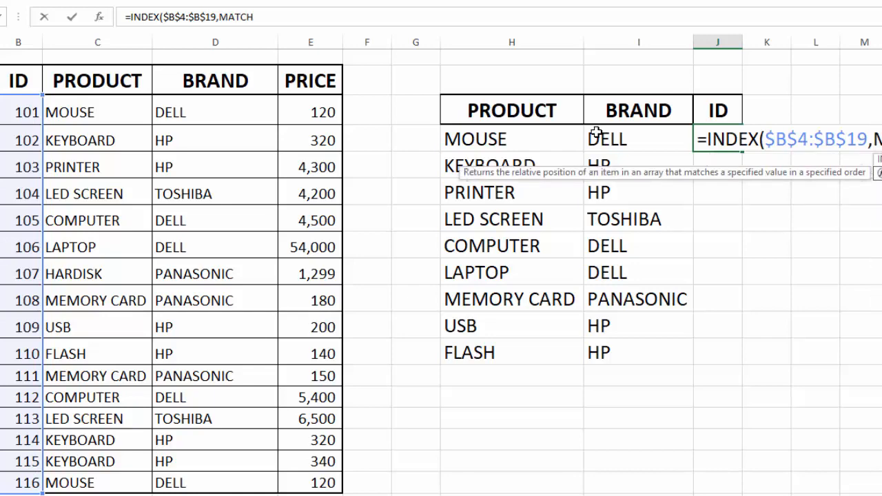
type("(")
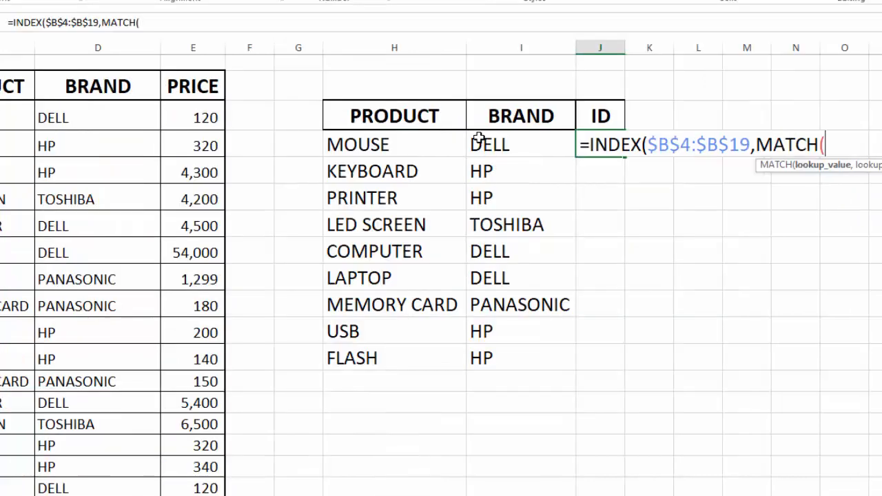
- Nest MATCH as the row number of the ID formula, with lookup value H5 and absolute lookup array $C$4:$C$19
left_click(398, 145)
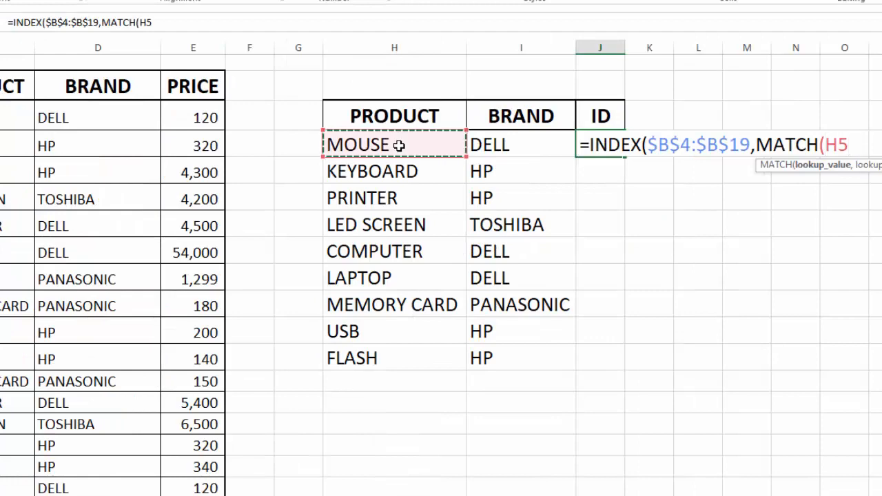
type(",")
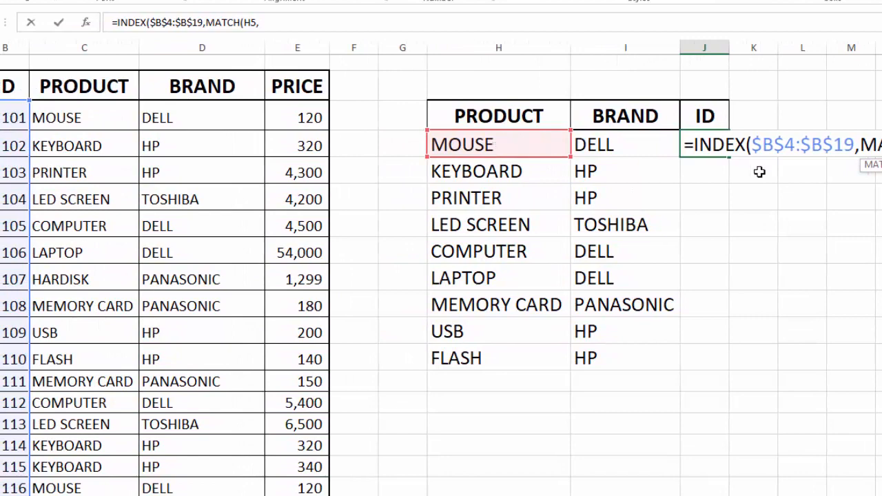
left_click_drag(103, 113, 108, 482)
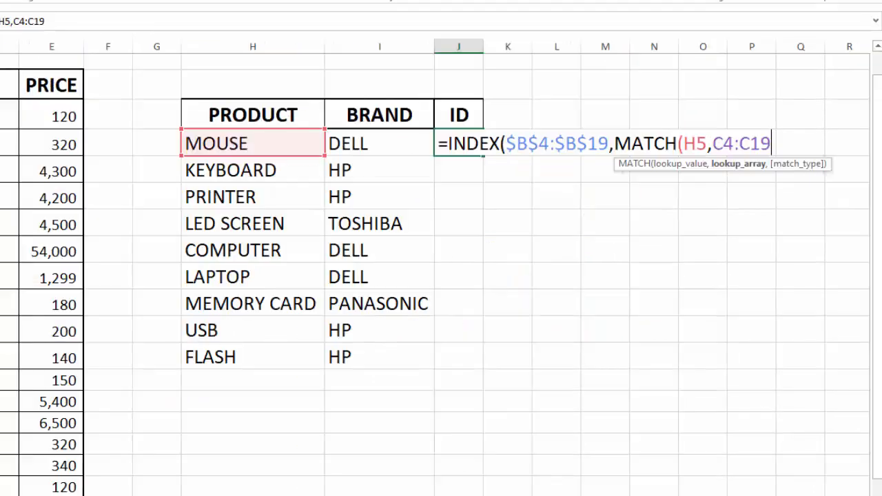
key("F4")
type(",")
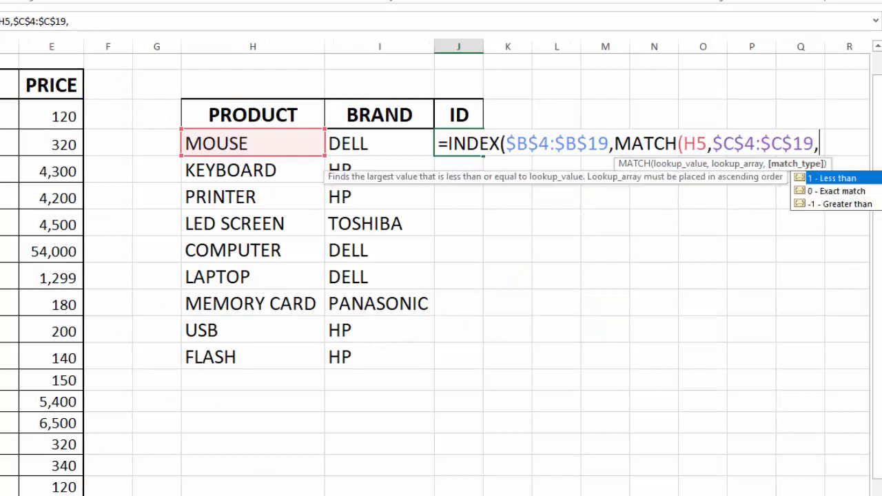
- Complete the ID formula in J5 with match type 0 (exact match) and fill it down to the FLASH row
double_click(822, 195)
type("))")
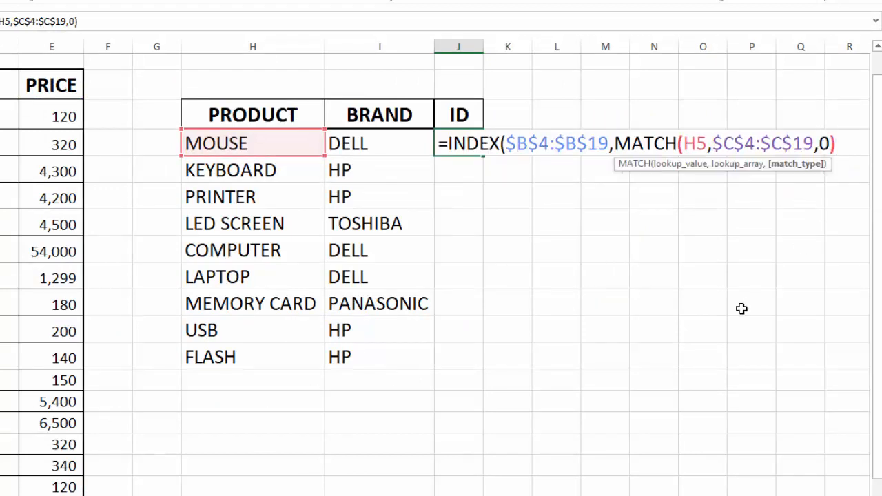
key("Return")
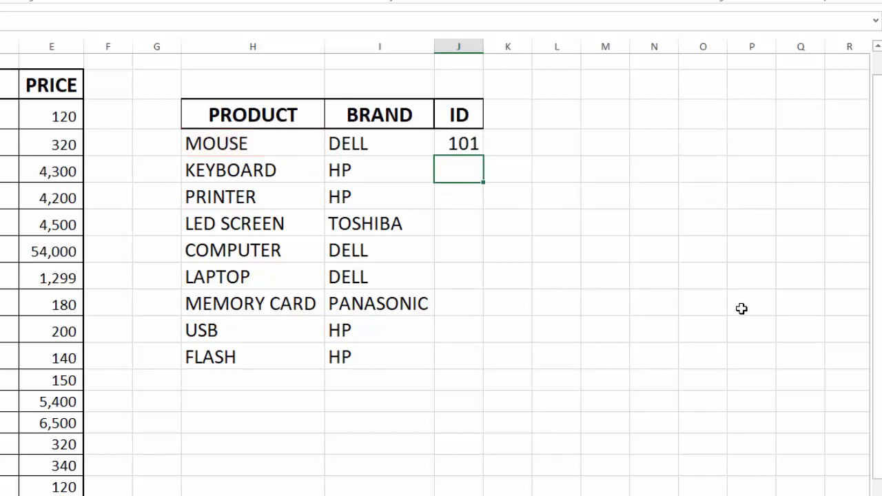
left_click(475, 148)
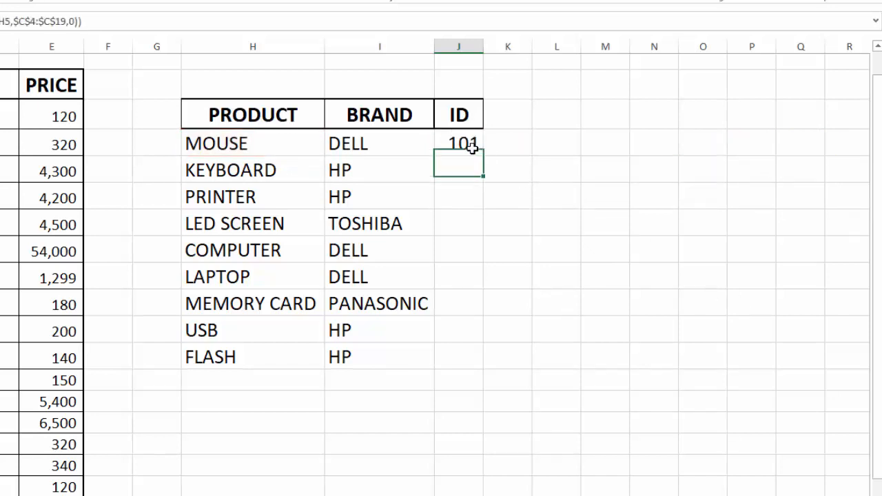
double_click(485, 157)
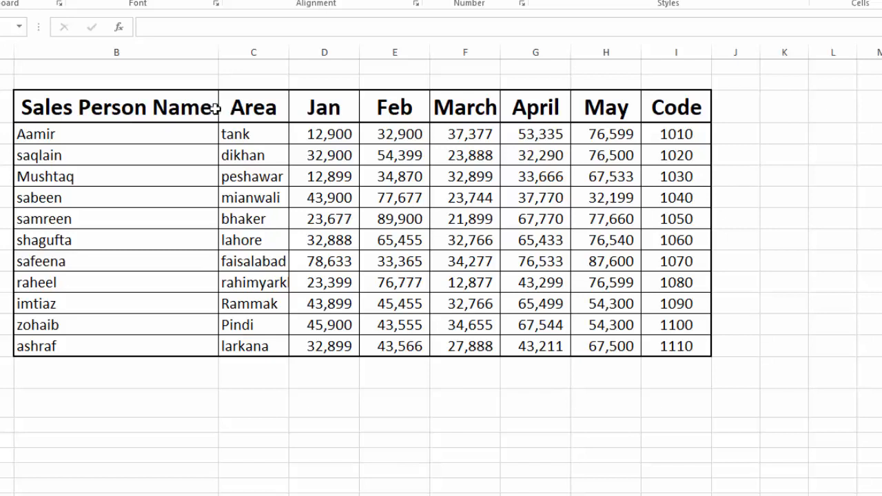
- Copy the sales table's header row, Sales Person Name through Code, into row 15 directly below the table
left_click_drag(137, 112, 660, 105)
key("ctrl+c")
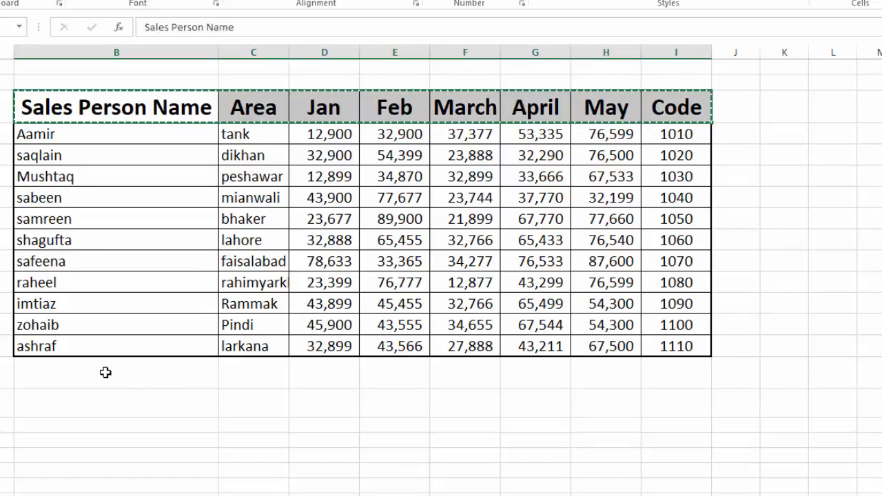
left_click(102, 372)
key("ctrl+v")
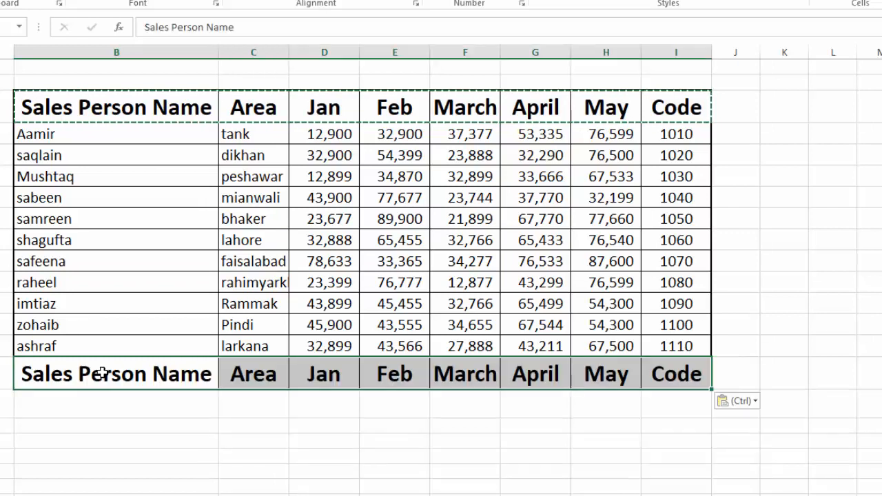
key("Escape")
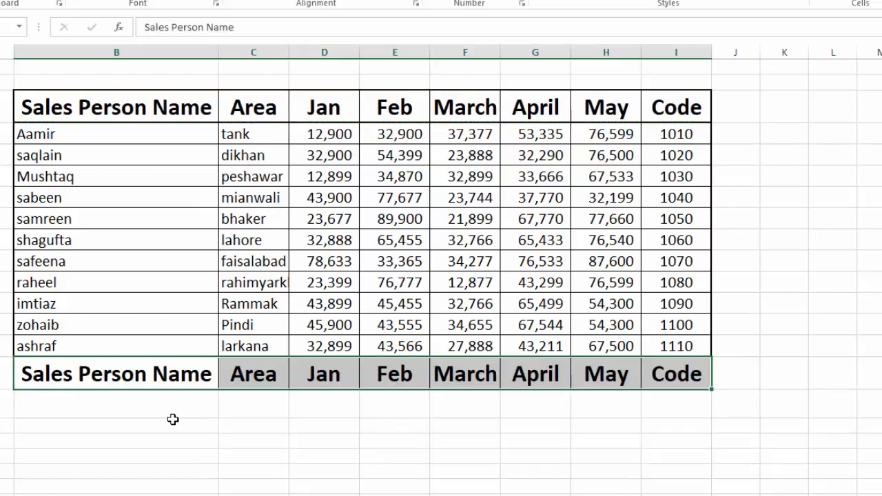
- Copy the salesperson's name from the last row of the sales table into cell B16 under the copied header
left_click(77, 347)
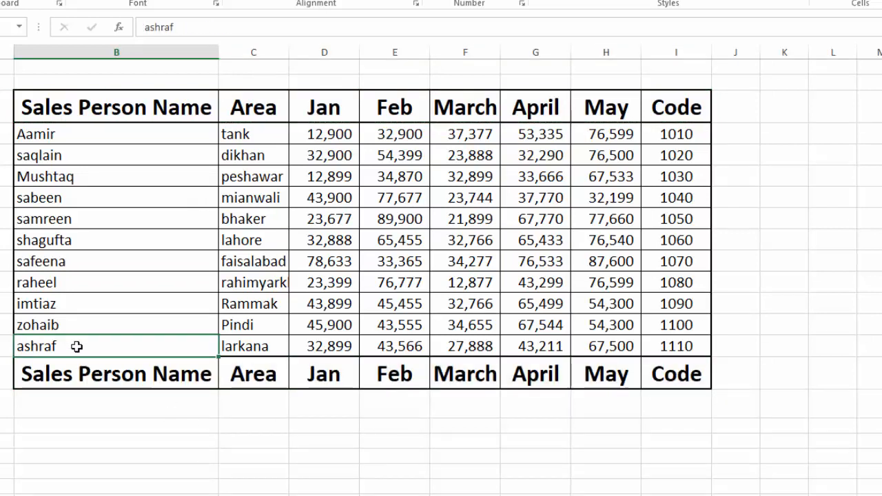
key("ctrl+c")
left_click(88, 399)
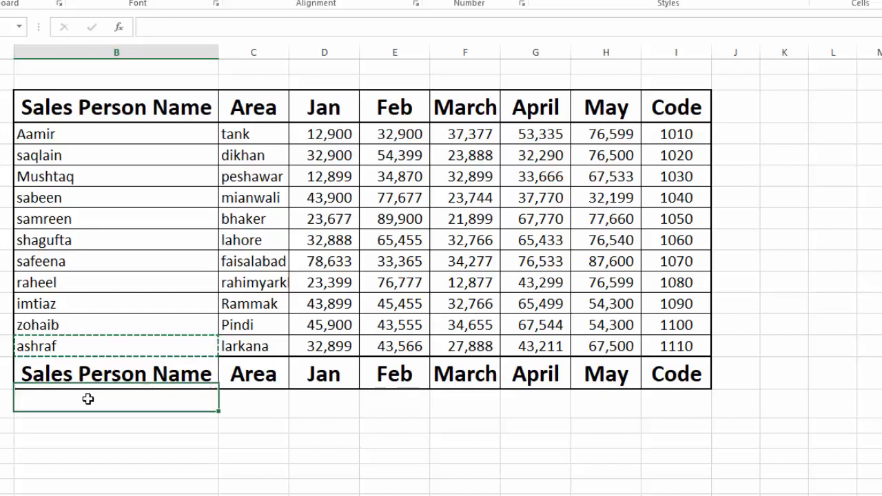
key("ctrl+v")
key("Tab")
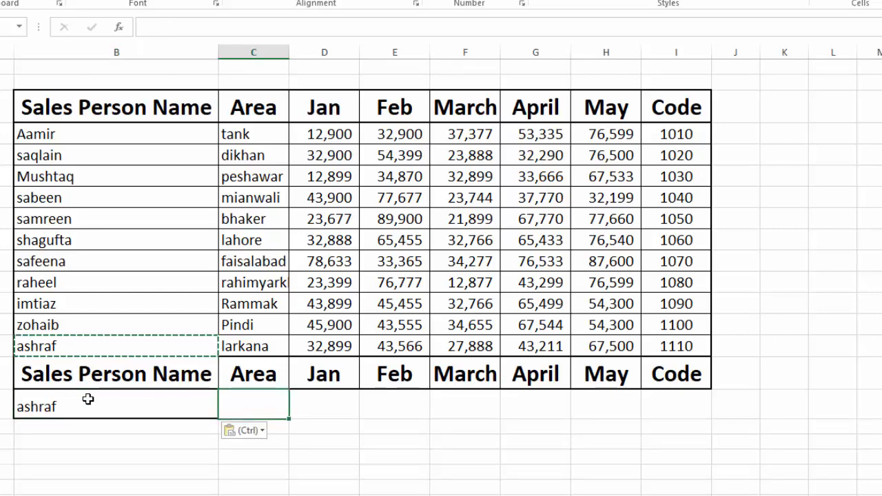
key("Escape")
- Increase the font size of the lookup row cells B16:I16
left_click_drag(88, 399, 665, 404)
left_click(186, 1)
left_click(299, 446)
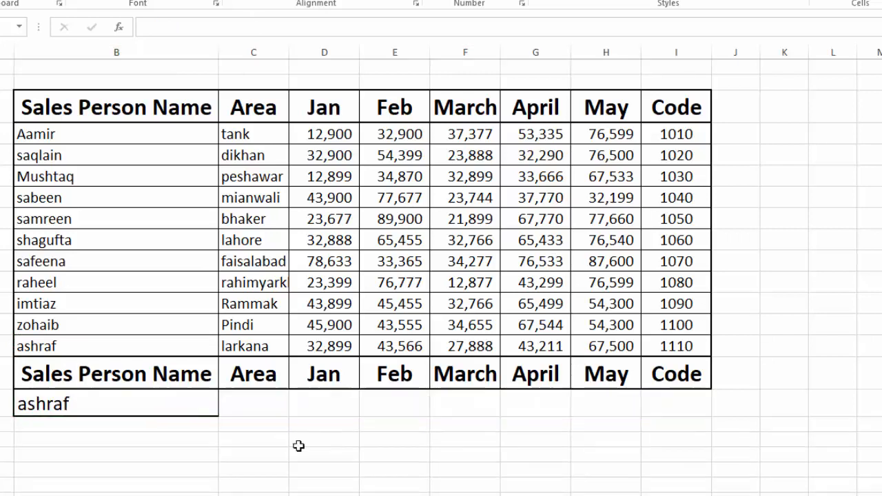
- Begin a VLOOKUP formula in cell C16 with $B16 as the lookup value, locking only the column
left_click(269, 410)
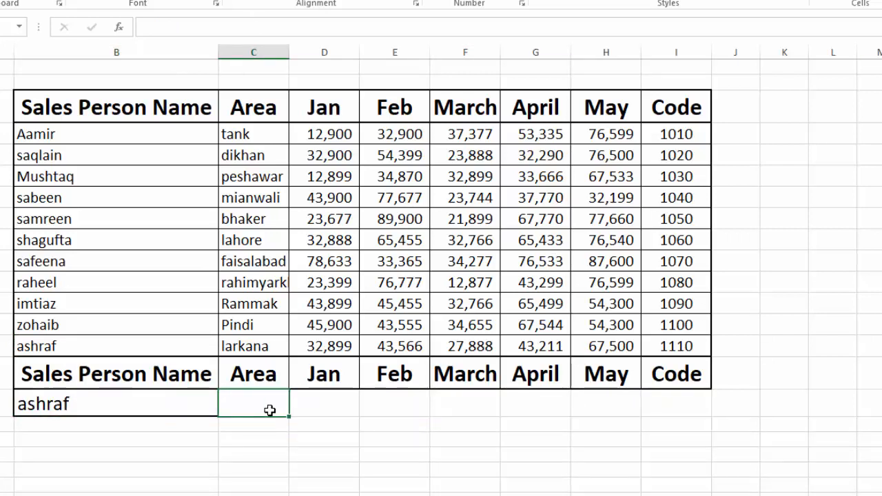
type("=")
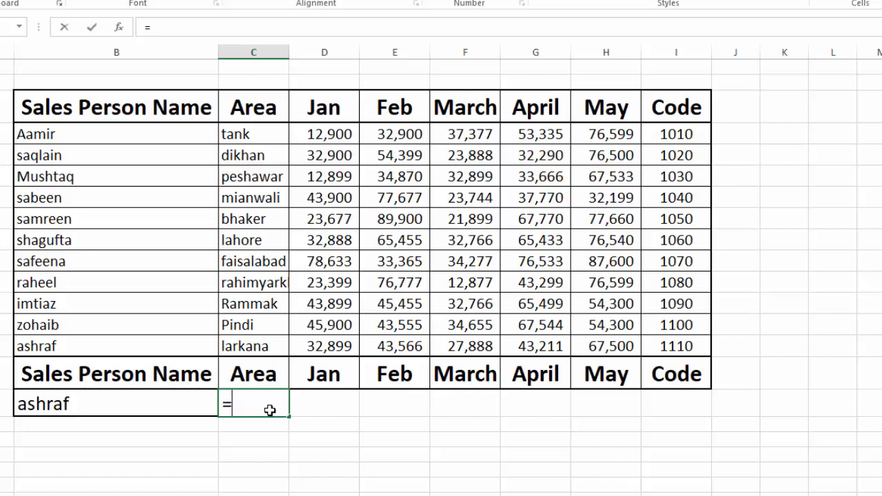
type("VLOOKUP(")
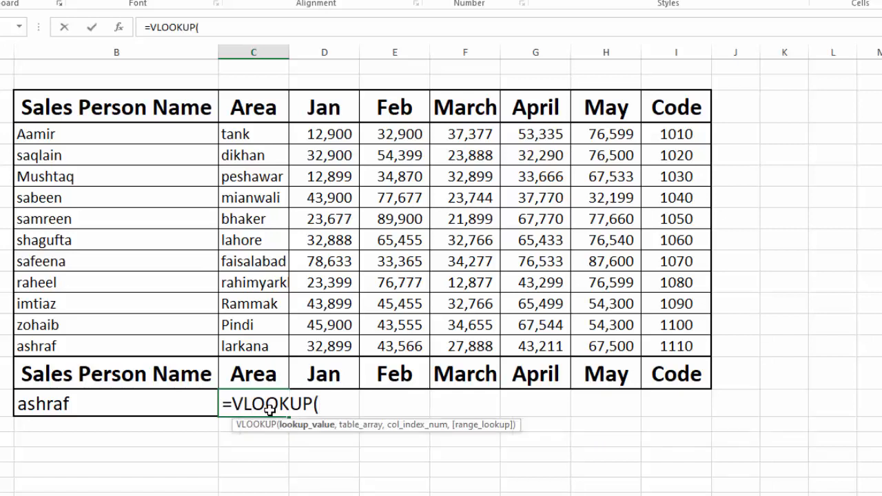
left_click(168, 400)
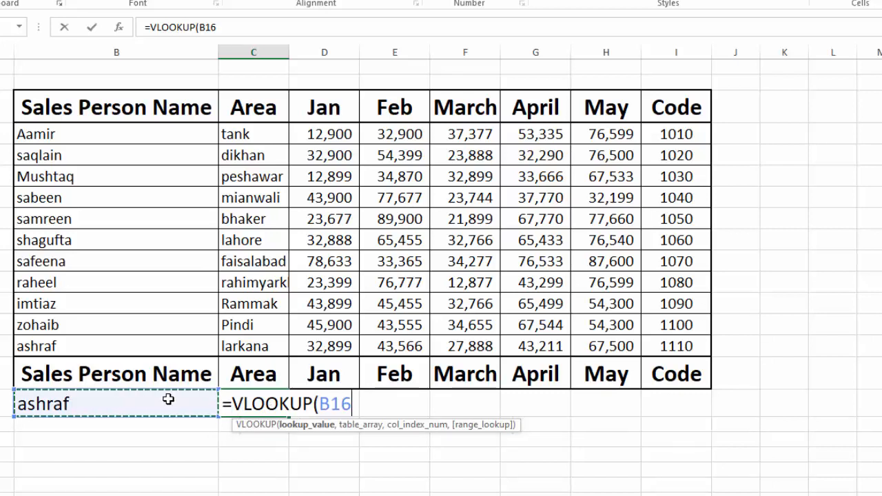
key("F4")
key("F4")
key("F4")
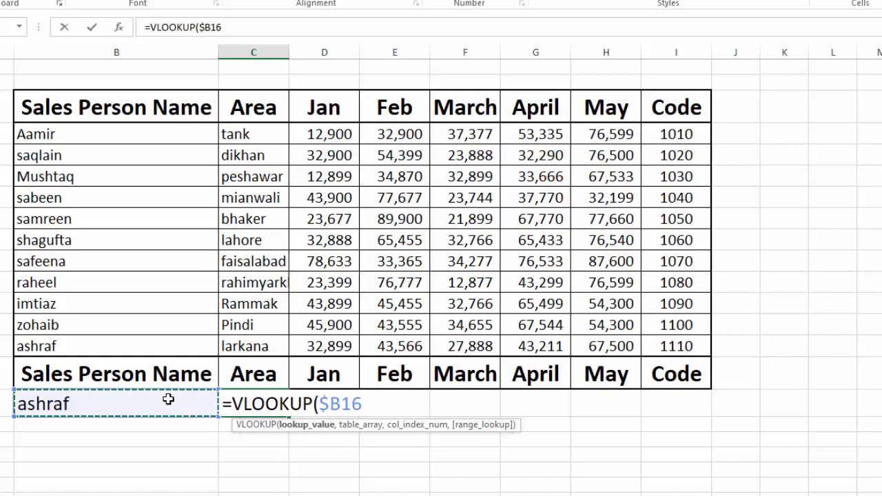
type(",")
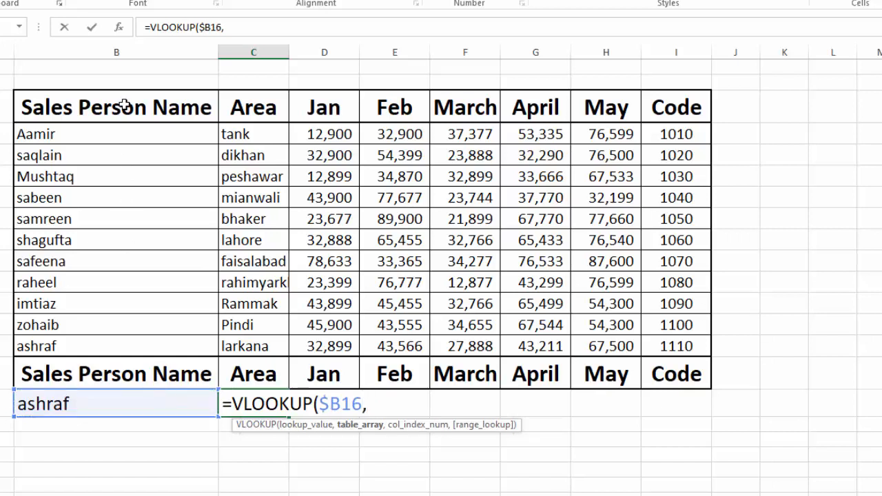
- Set the VLOOKUP table array to the whole sales table as the absolute range $B$3:$I$14
left_click_drag(122, 103, 677, 343)
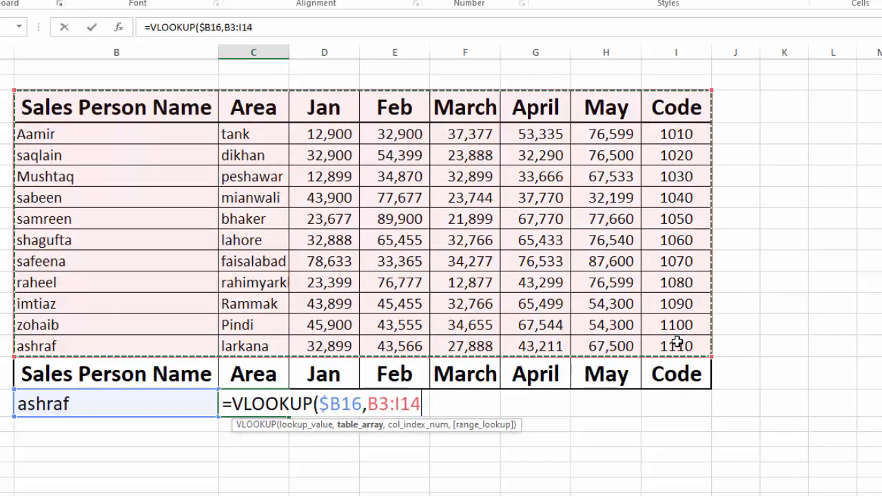
key("F4")
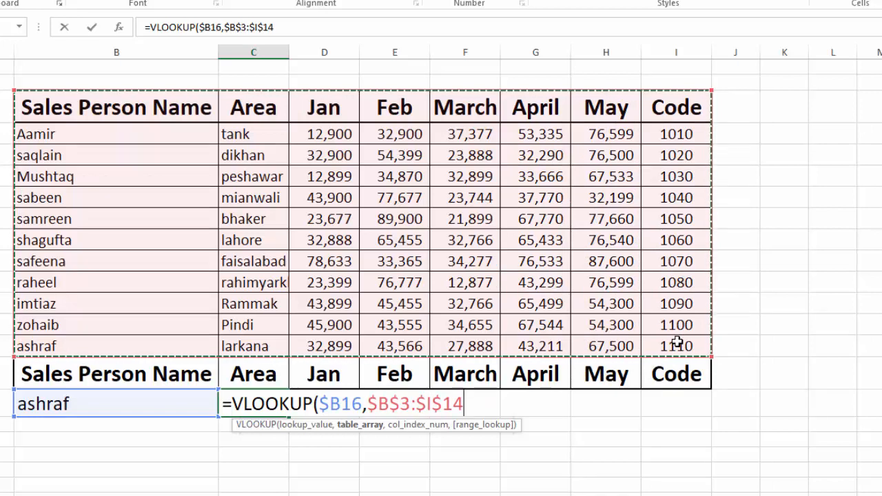
type(",")
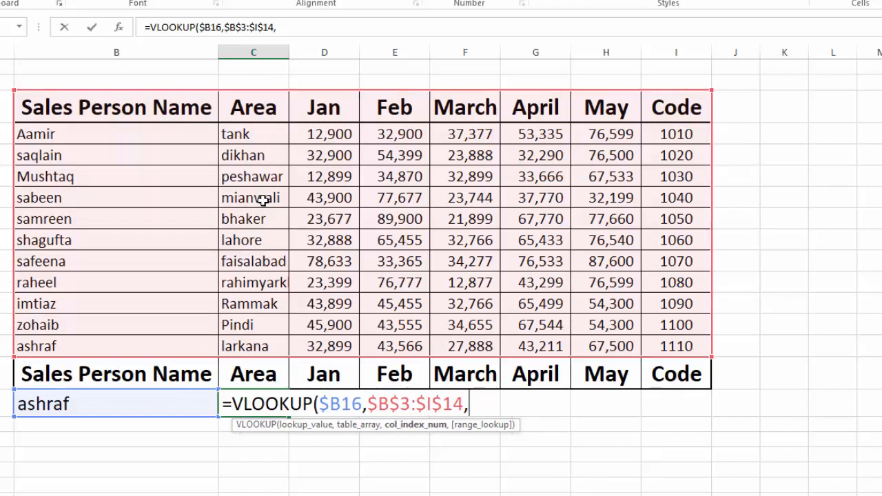
- Complete the VLOOKUP with column index 2 and FALSE (exact match), and enter the formula
type("2,")
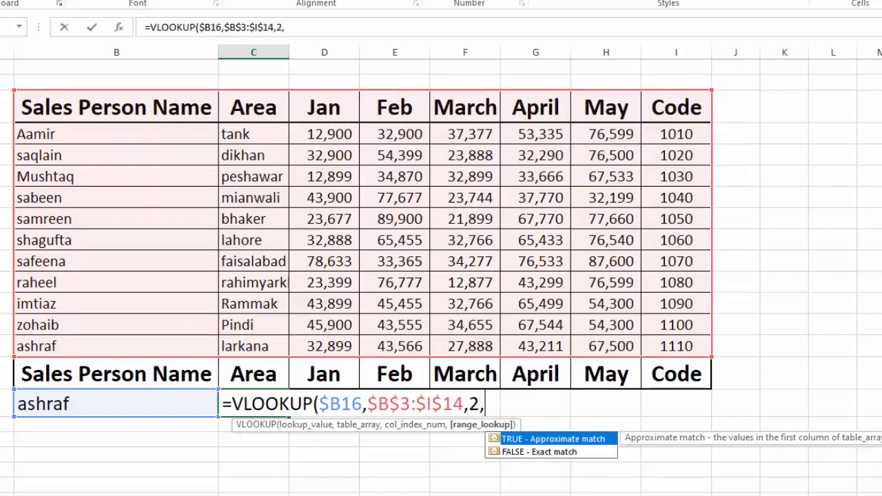
left_click(547, 452)
key("Tab")
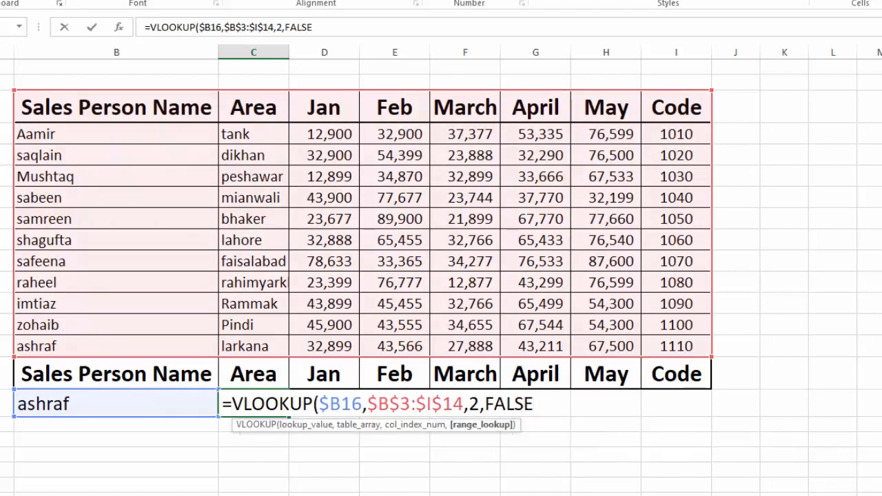
type(")")
key("Return")
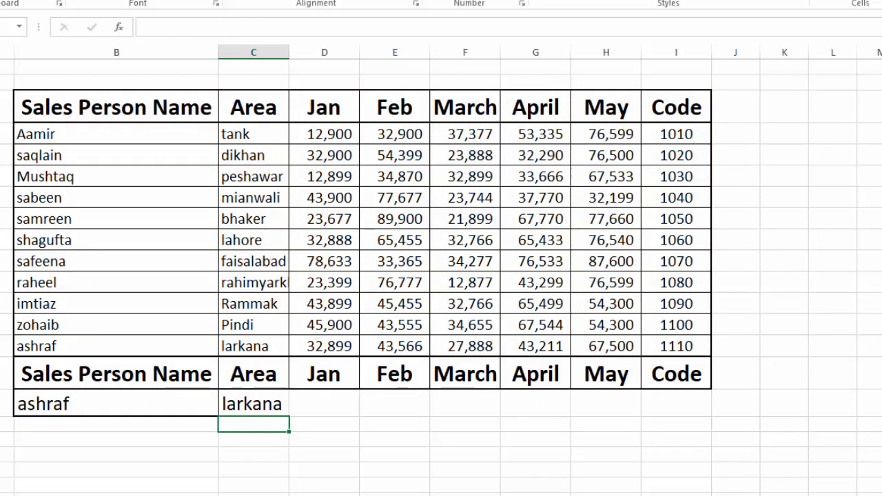
- Replace the column index in cell C16's VLOOKUP with a nested MATCH function using C$15 as its lookup value, locking only the row
left_click(251, 406)
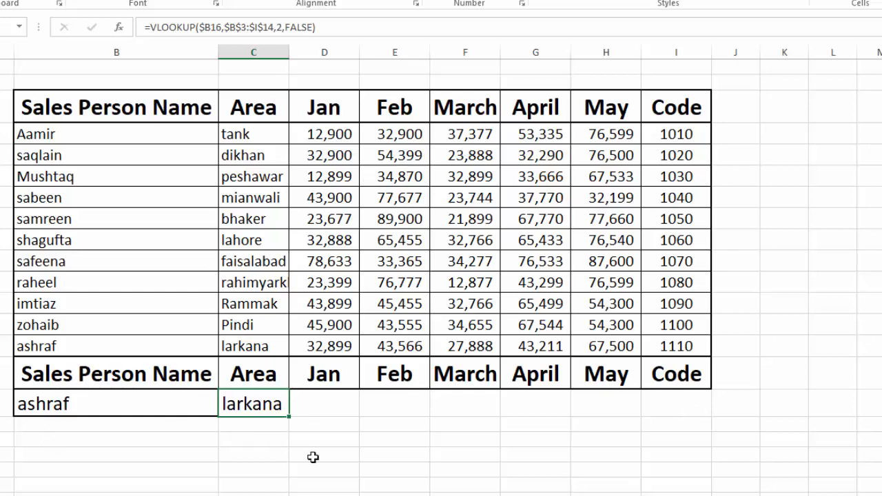
double_click(256, 404)
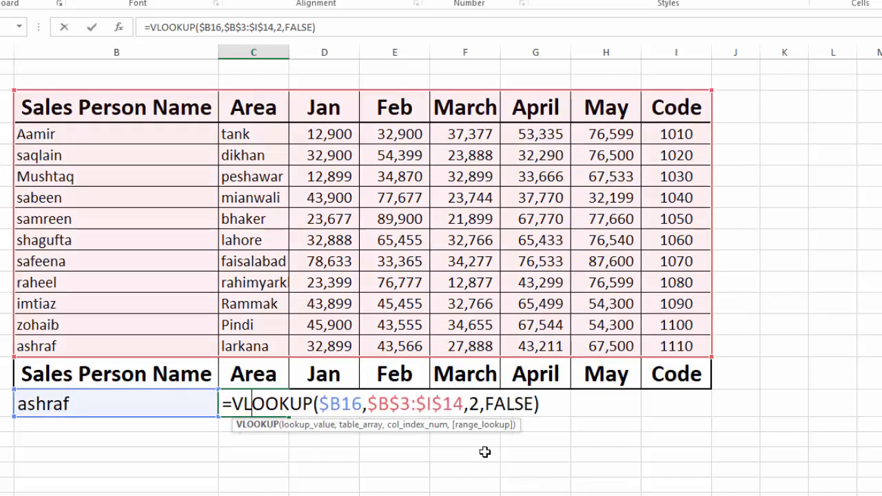
left_click(478, 403)
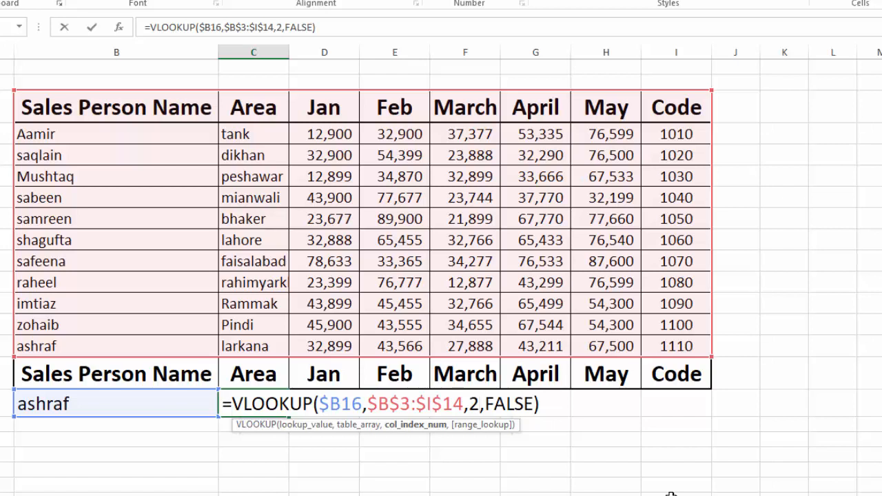
key("BackSpace")
type("MATCH")
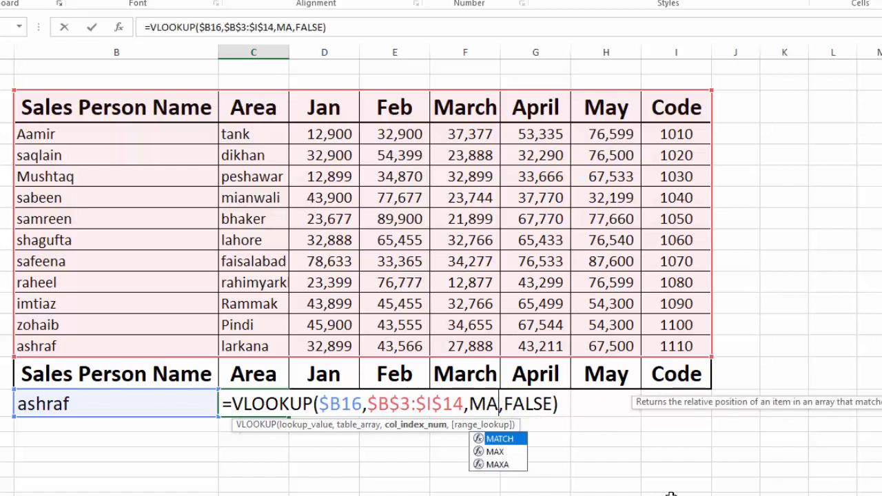
type("(")
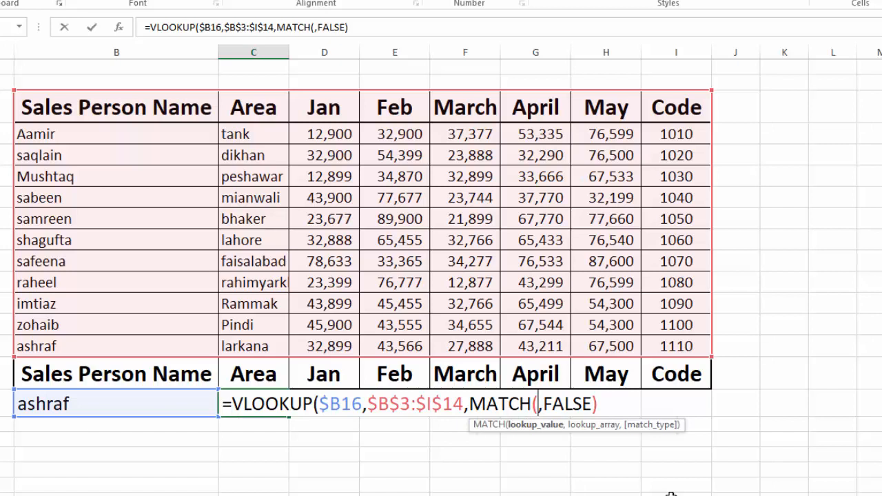
left_click(263, 377)
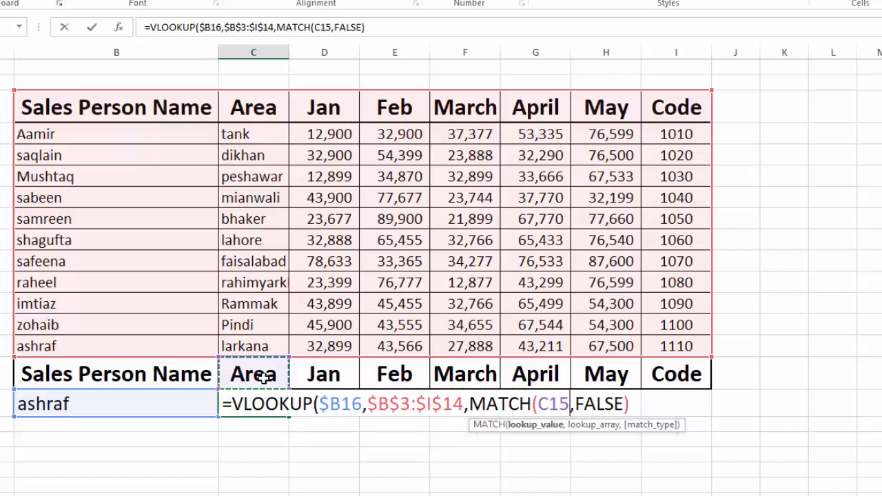
key("F4")
key("F4")
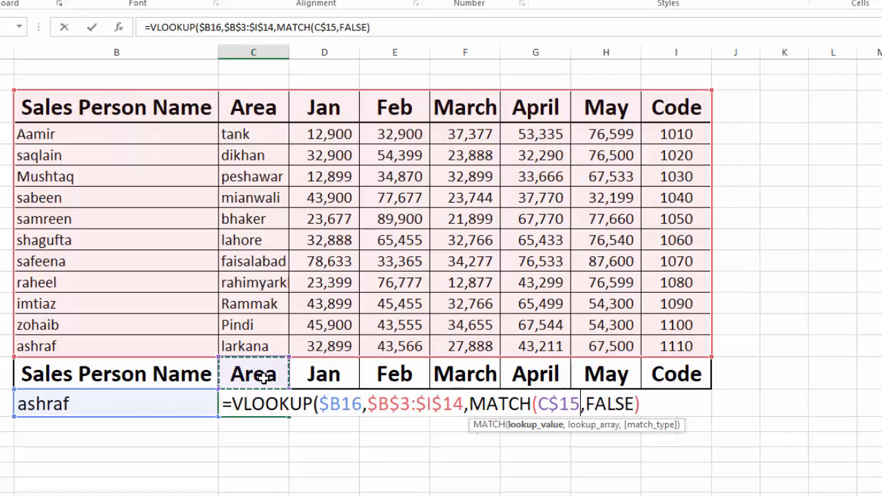
- Complete the nested MATCH with the absolute header range $B$3:$I$3 and match type 0 (exact match), and enter the formula
type(",")
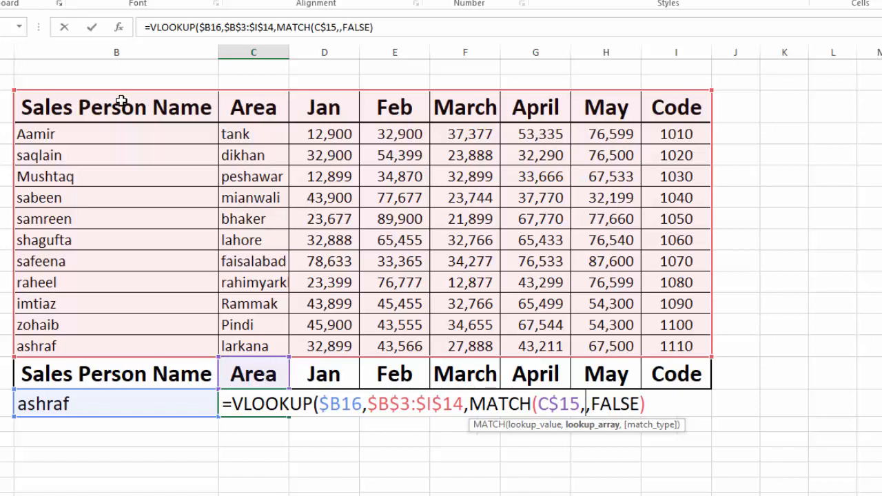
left_click_drag(121, 102, 666, 108)
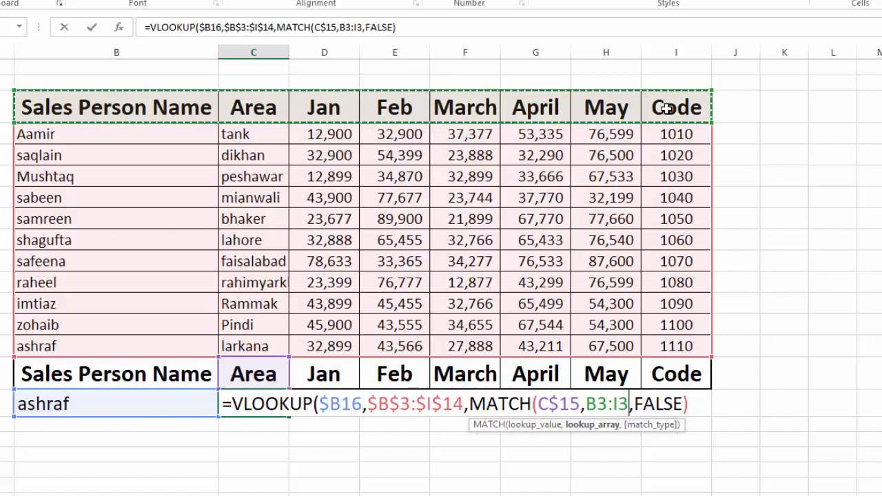
key("F4")
type(",")
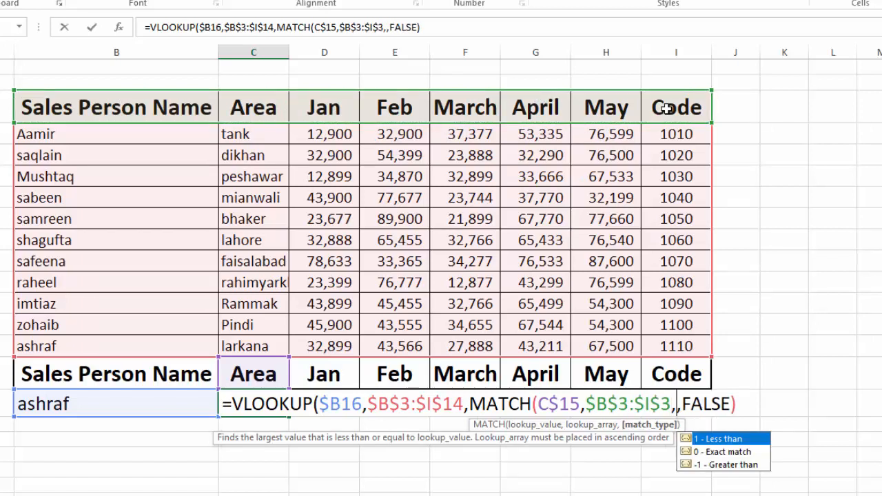
double_click(730, 457)
type(")")
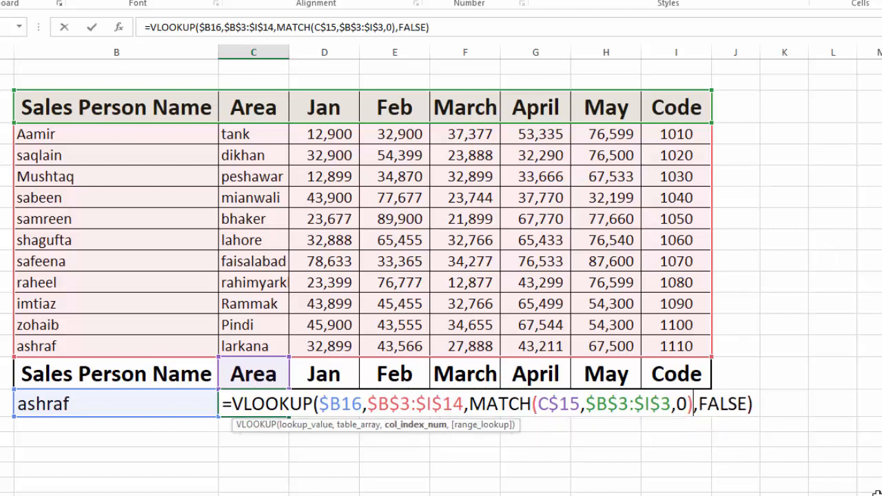
left_click(753, 402)
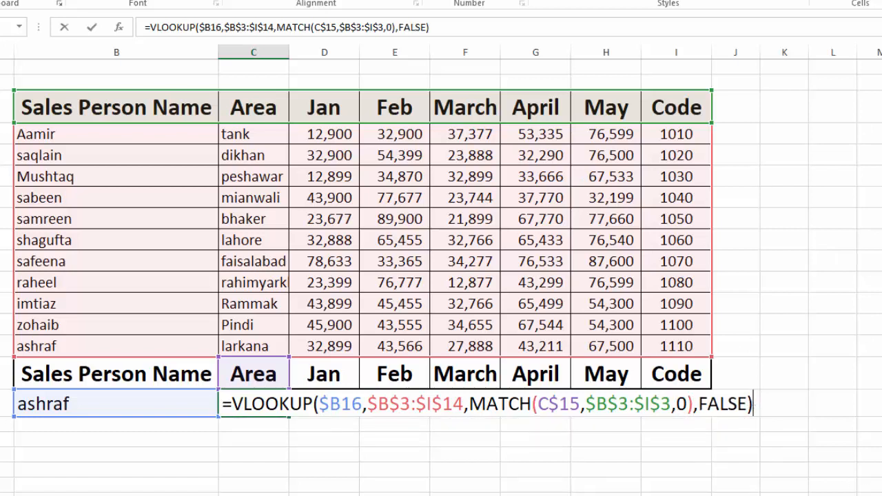
mouse_move(558, 495)
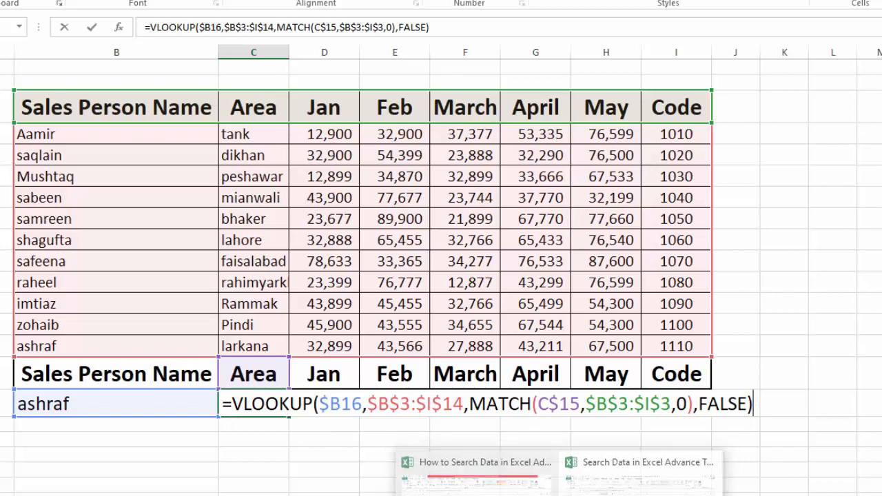
key("Return")
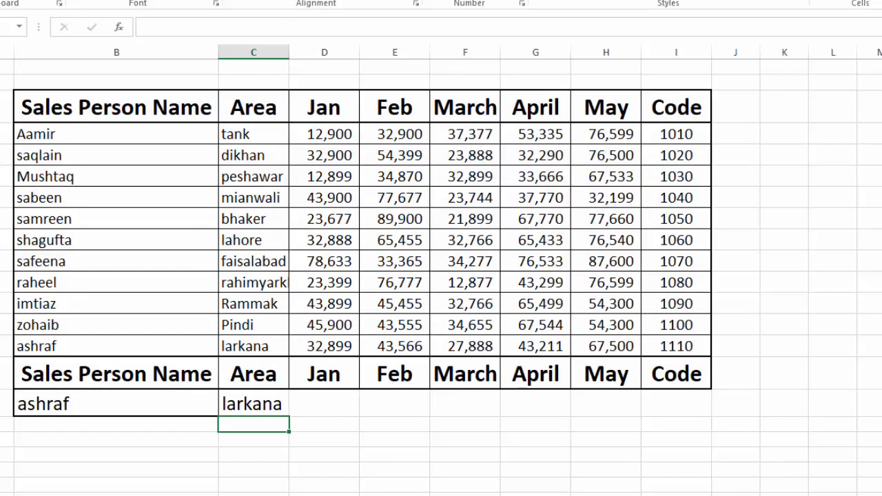
- Copy the VLOOKUP and MATCH formula from C16 across the lookup row through I16
left_click(255, 400)
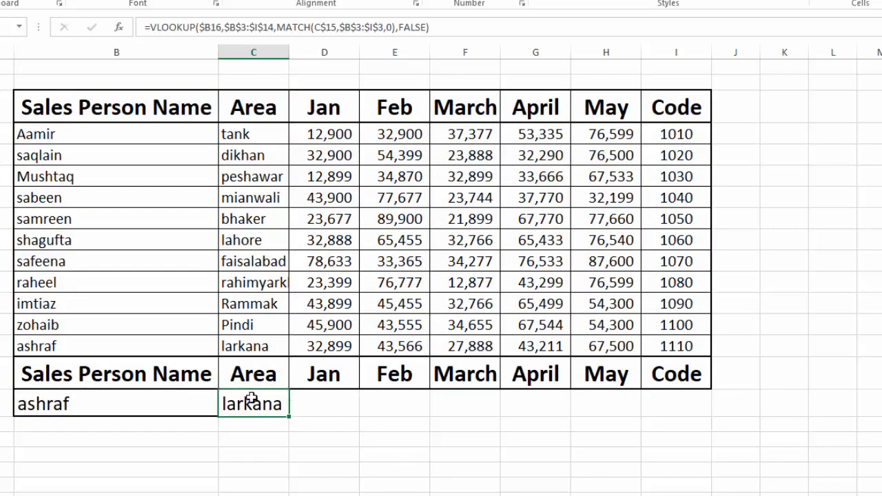
left_click_drag(251, 403, 668, 405)
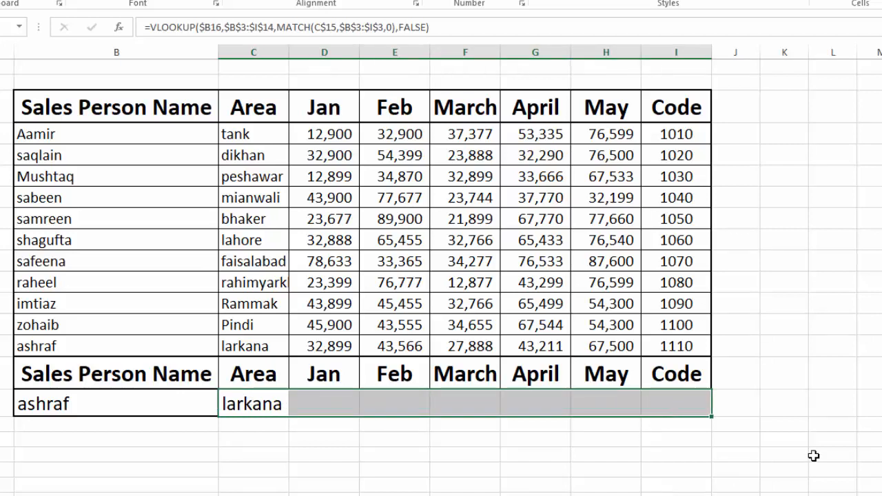
key("ctrl+v")
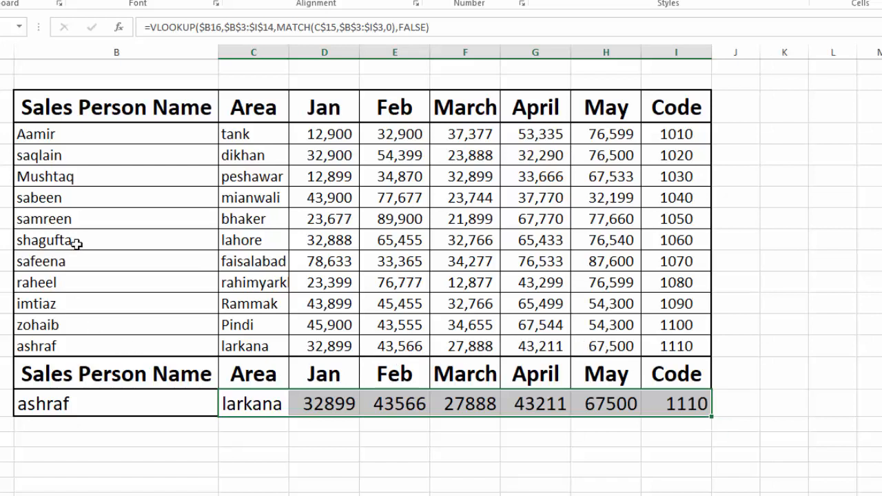
- Enter the table's first salesperson name in lookup cell B16 and autofit the width of the Area column
left_click(91, 405)
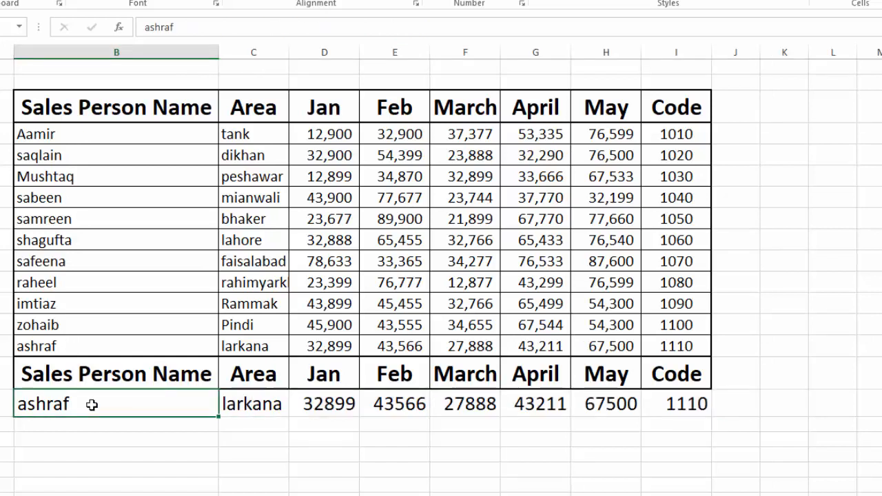
type("Aamir")
key("Tab")
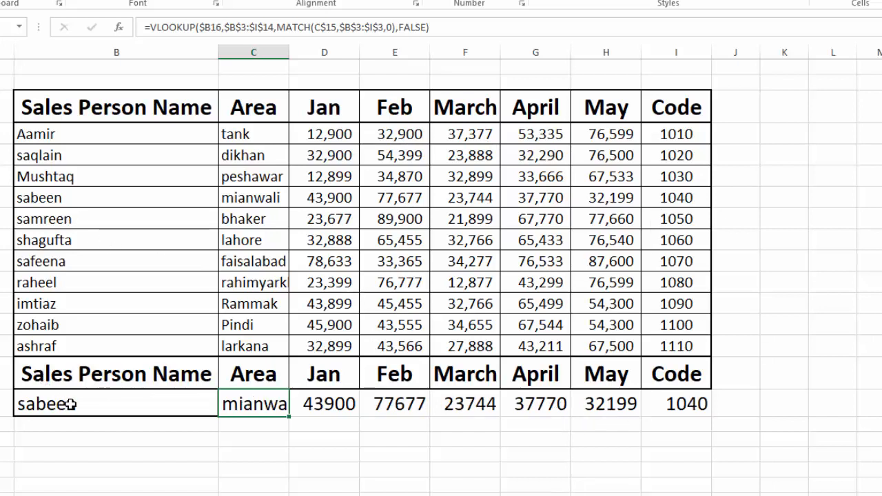
double_click(289, 53)
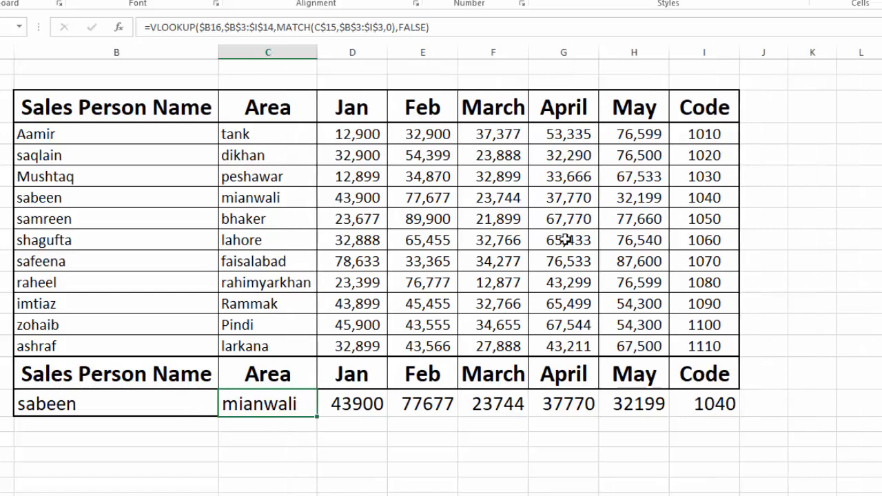
left_click(831, 424)
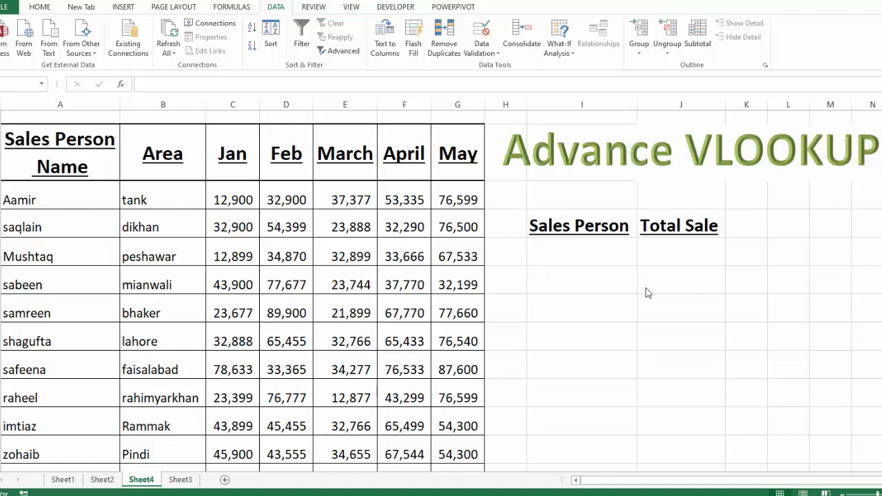
- Add a List data validation to cell I5 under Sales Person, with the salesperson names in column A as the source
left_click(606, 245)
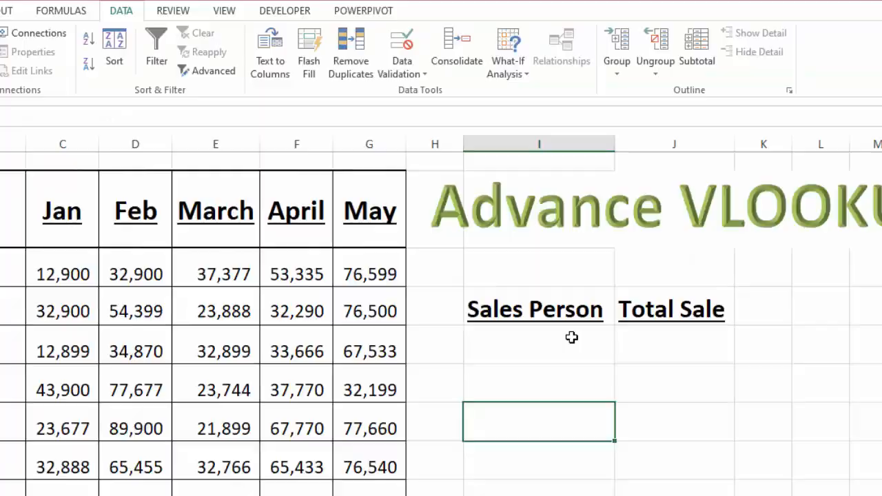
left_click(571, 336)
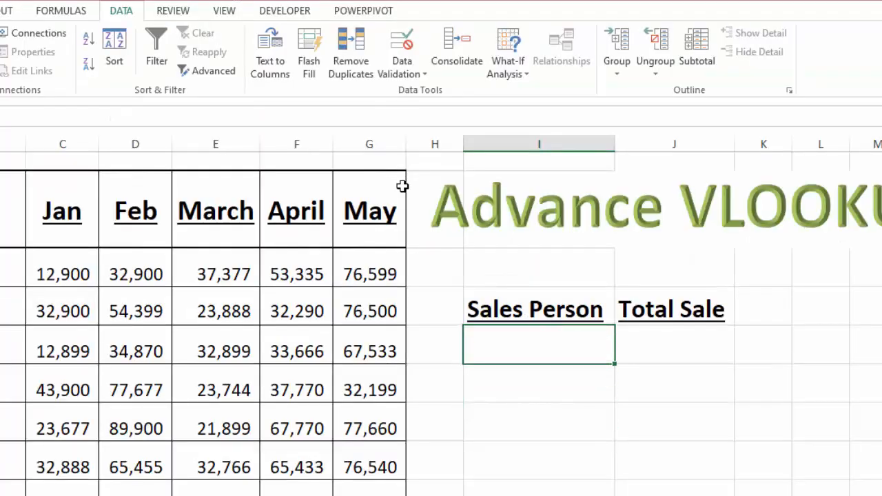
left_click(401, 73)
left_click(411, 93)
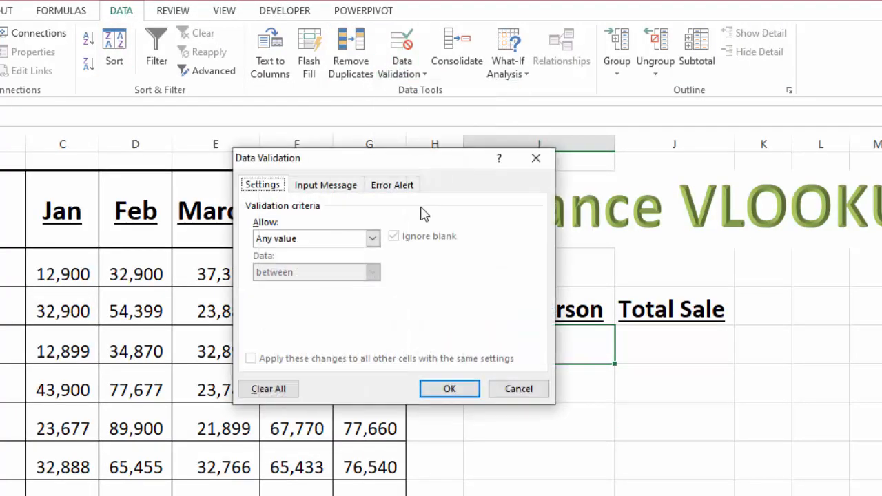
left_click(372, 240)
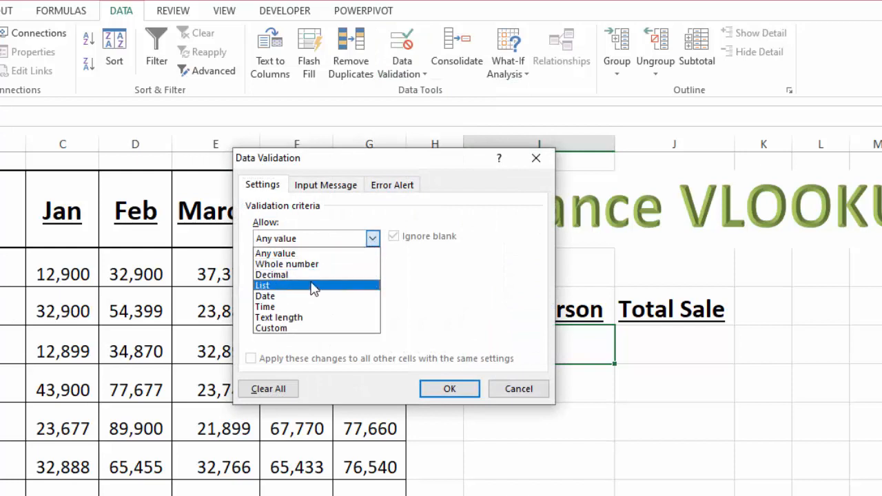
left_click(311, 286)
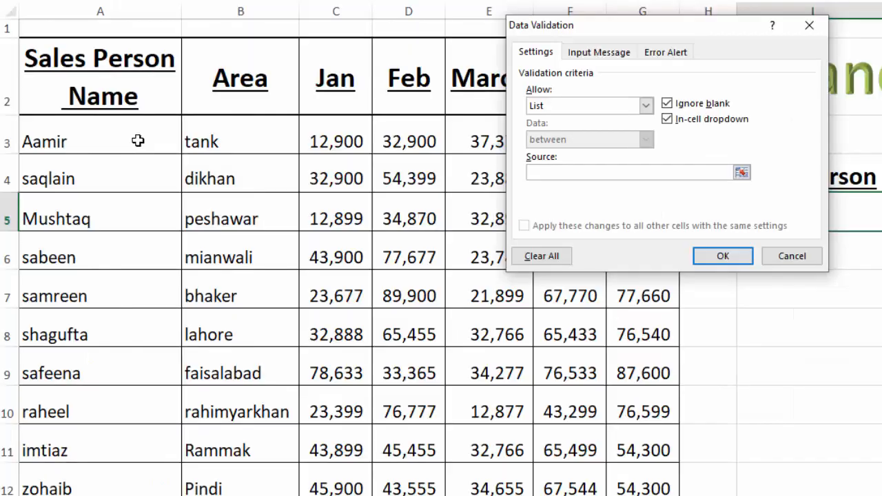
left_click_drag(0, 275, 0, 495)
left_click(744, 257)
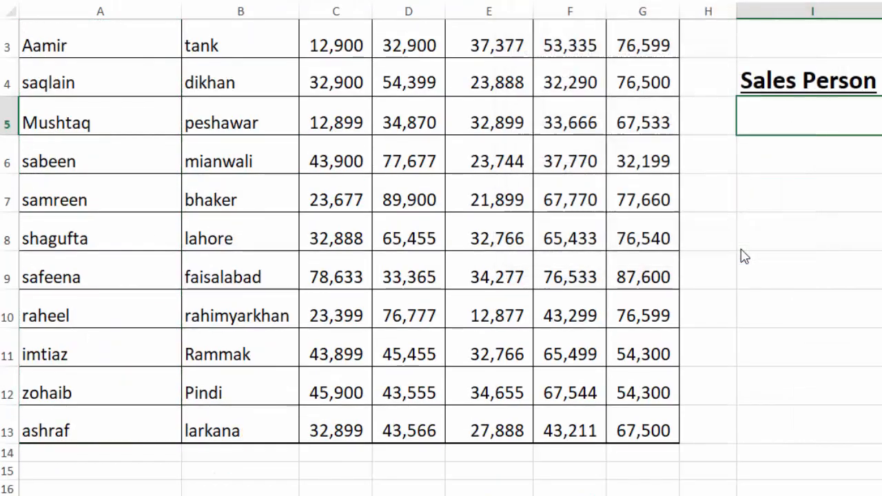
- Choose the second salesperson from the dropdown list in cell I5
left_click(760, 207)
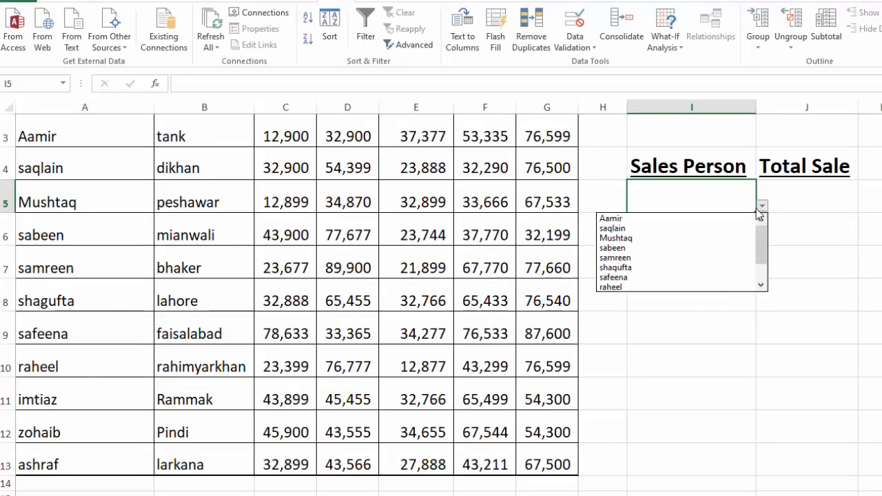
left_click(687, 229)
scroll(687, 228, "up", 1)
- Begin a SUMPRODUCT formula in Total Sale cell J5 with the bracketed condition (A3:A13=I5)
left_click(820, 279)
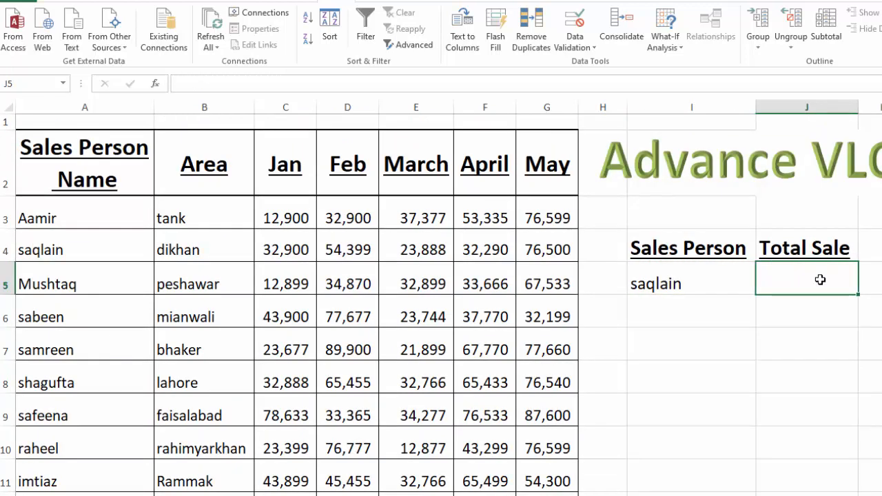
type("=SUM")
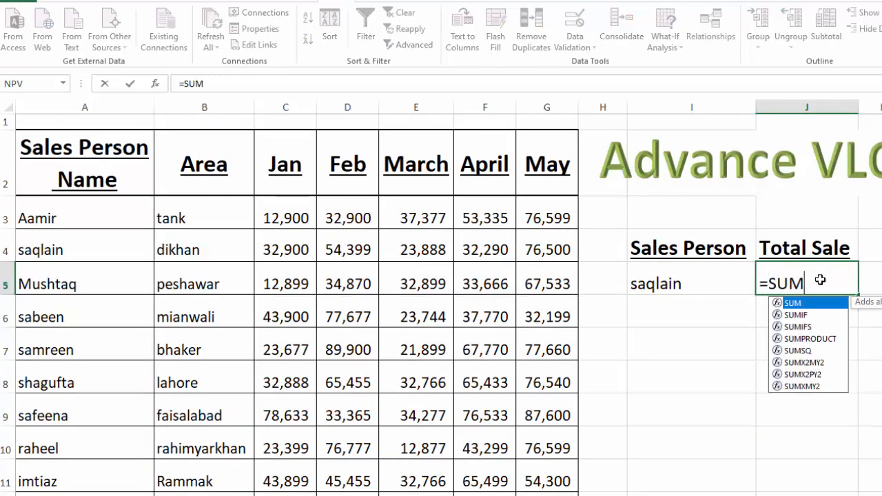
type("P")
key("Tab")
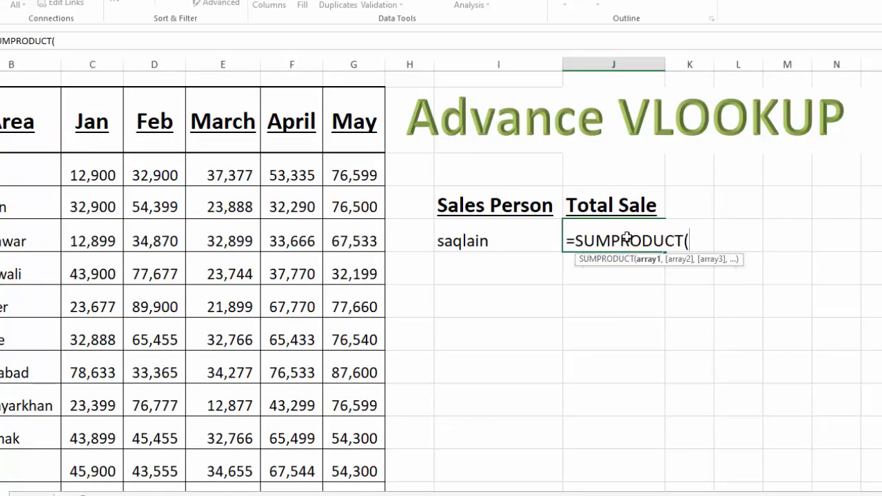
type("(")
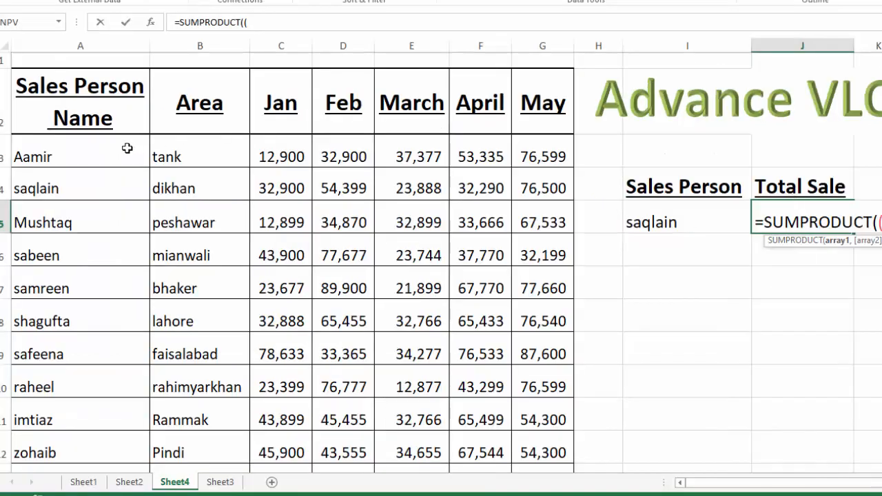
left_click(126, 148)
left_click_drag(127, 148, 115, 413)
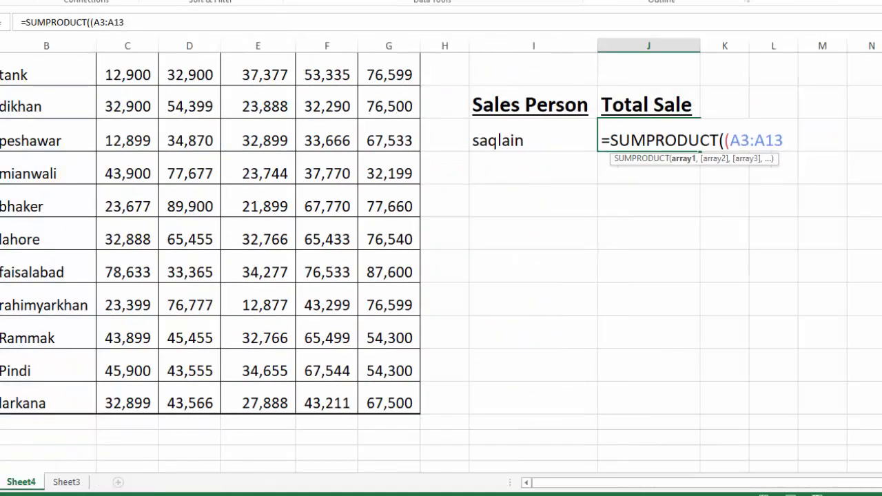
scroll(441, 262, "up", 1)
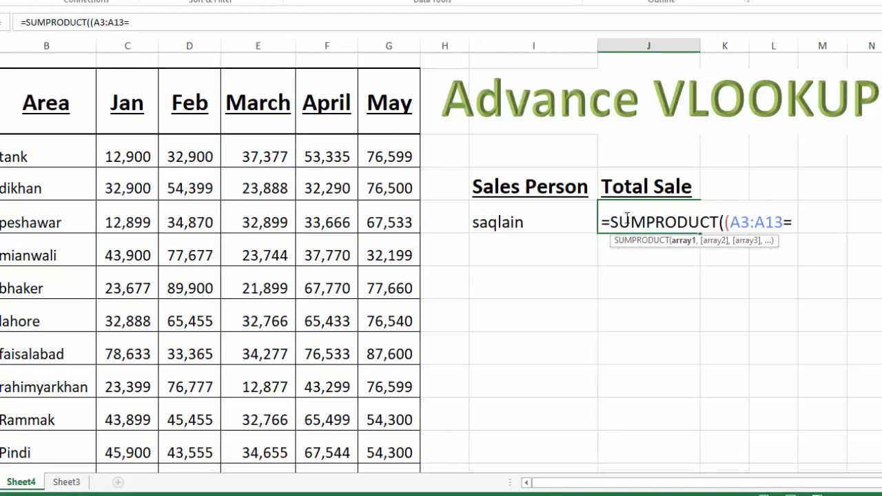
left_click(534, 220)
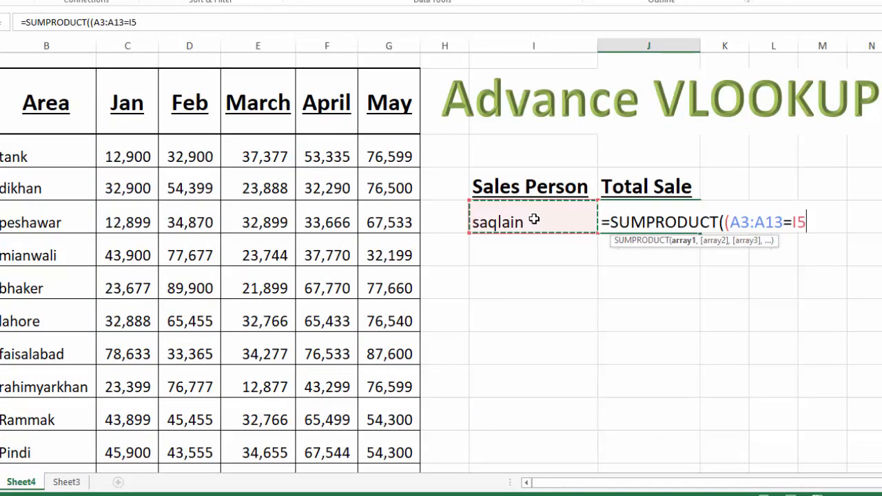
type(")")
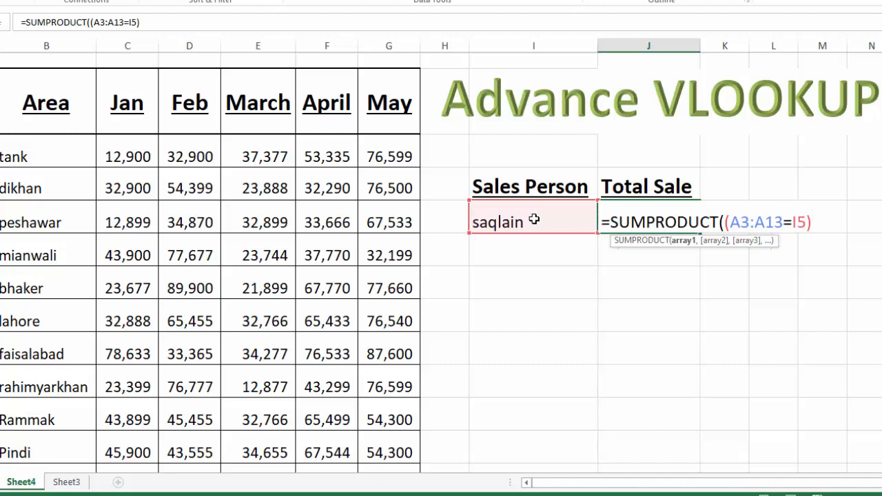
type("*(")
- Complete the SUMPRODUCT formula in cell J5 by multiplying the condition by the monthly sales range (C3:G13)
left_click_drag(138, 157, 363, 396)
scroll(866, 276, "up", 1)
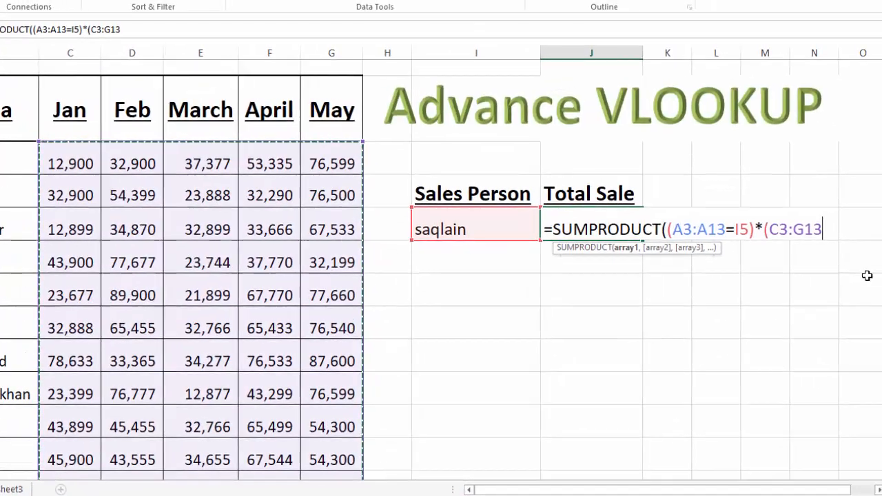
type("))")
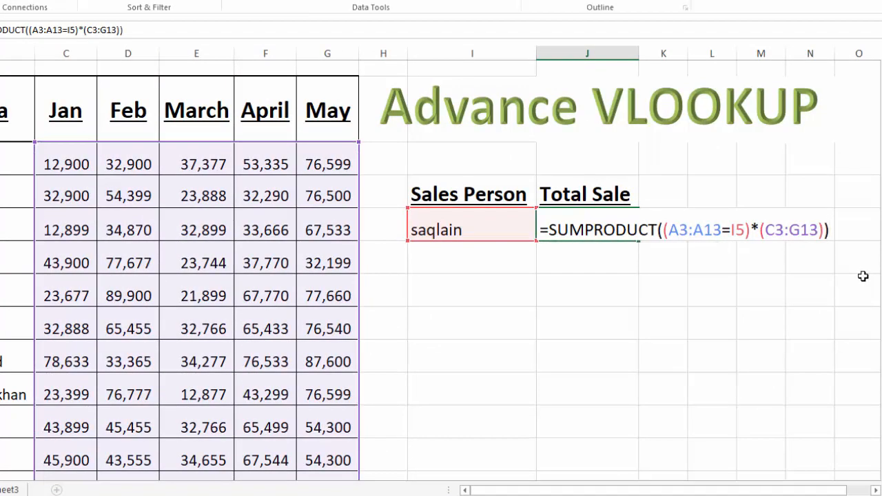
key("Return")
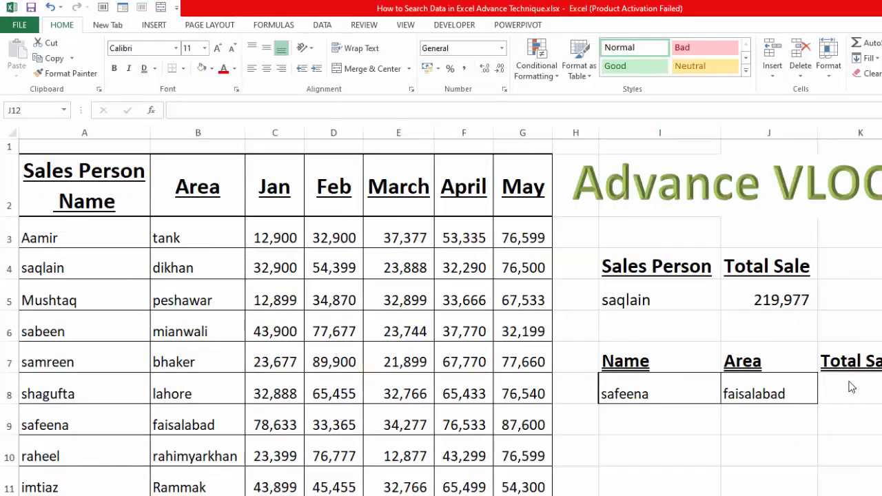
- Set Total Sale cell K8 to font size 20 and begin a SUMPRODUCT formula there comparing A3:A13 with I8
left_click(849, 383)
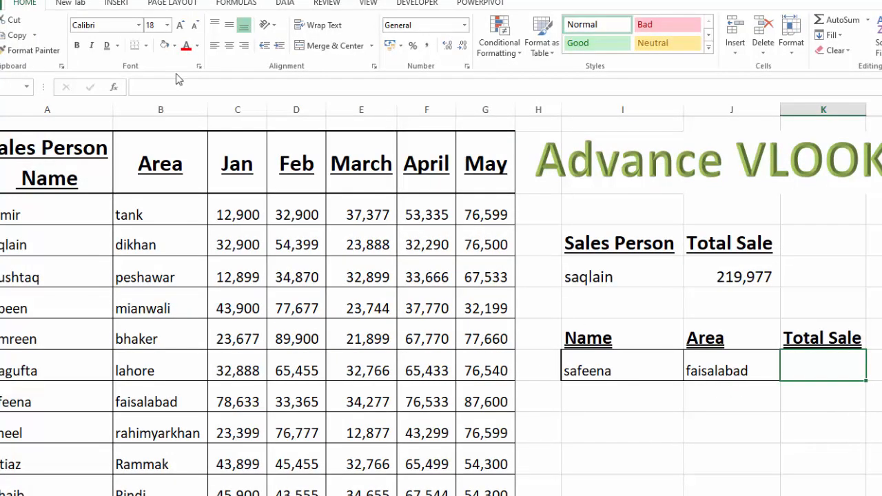
left_click(180, 25)
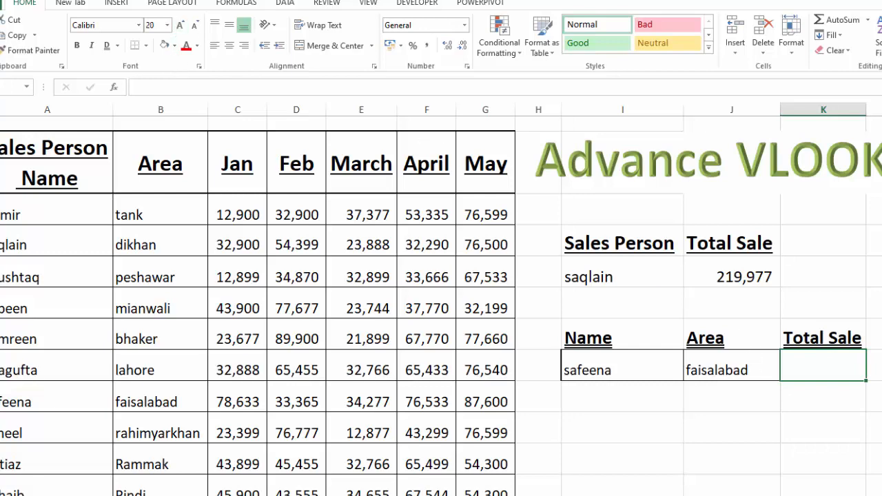
type("=")
type("SUMPRODUCT")
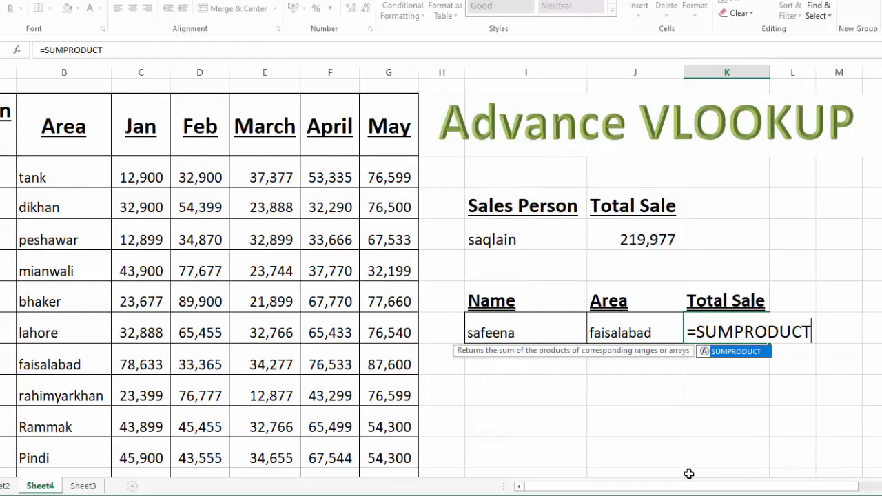
type("(")
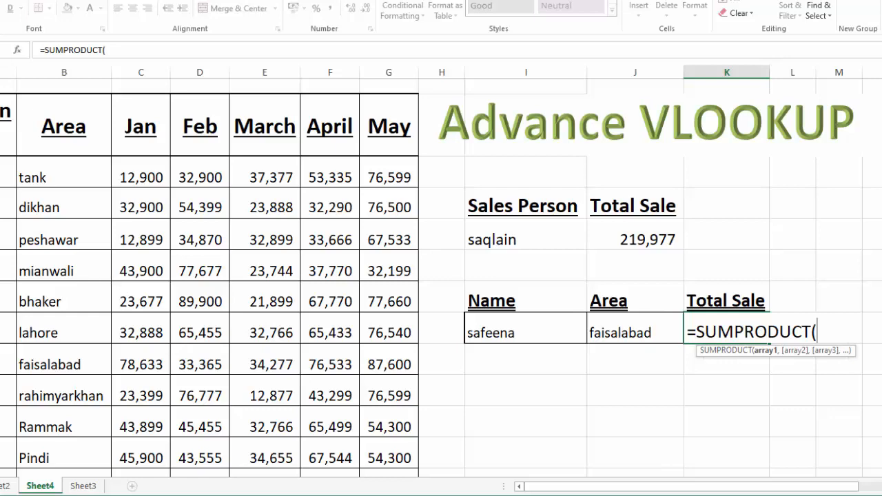
left_click_drag(7, 173, 0, 386)
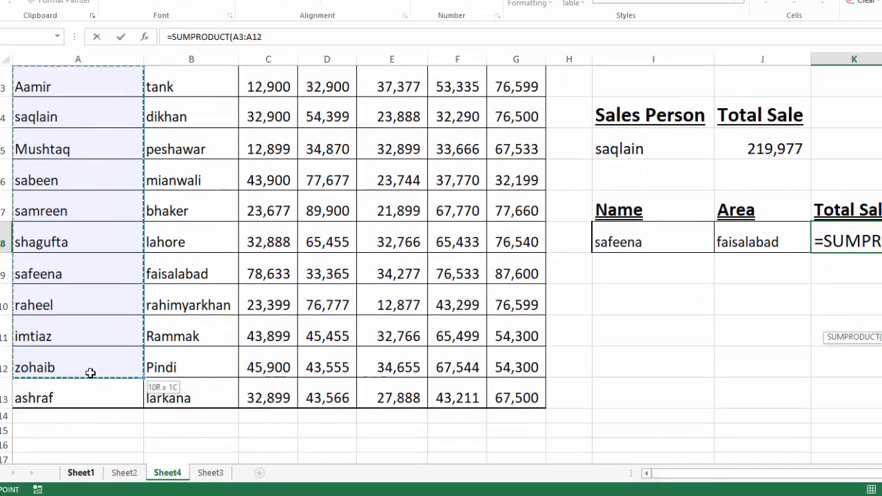
left_click_drag(90, 373, 90, 392)
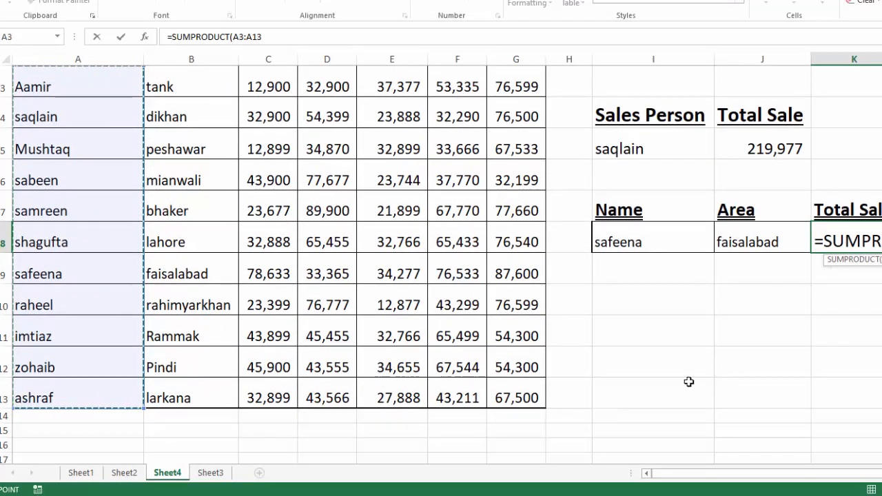
scroll(441, 264, "up", 1)
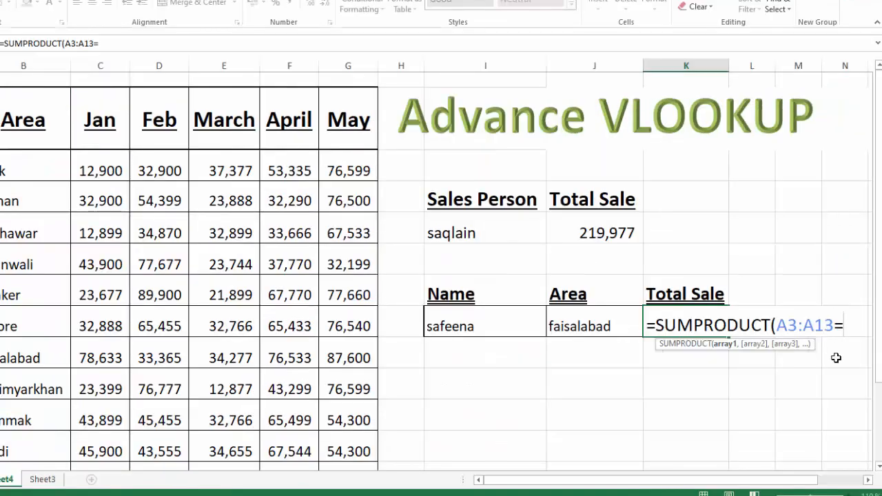
type("=")
left_click(494, 321)
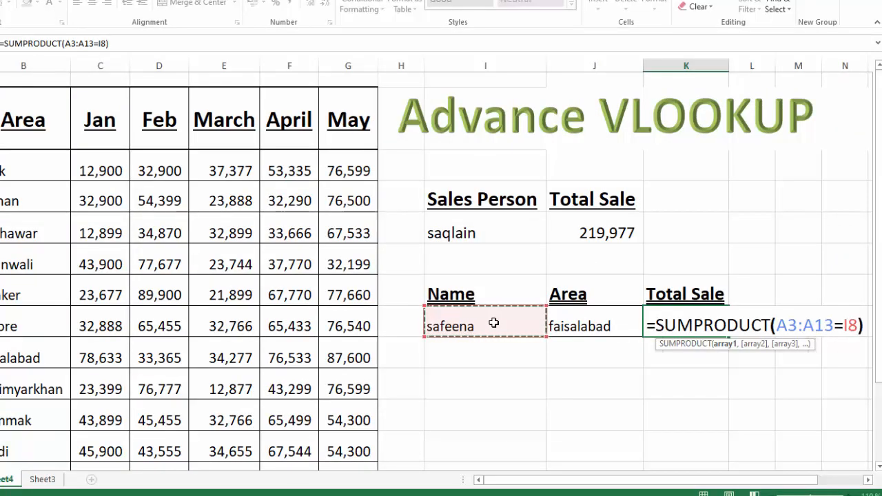
type(")")
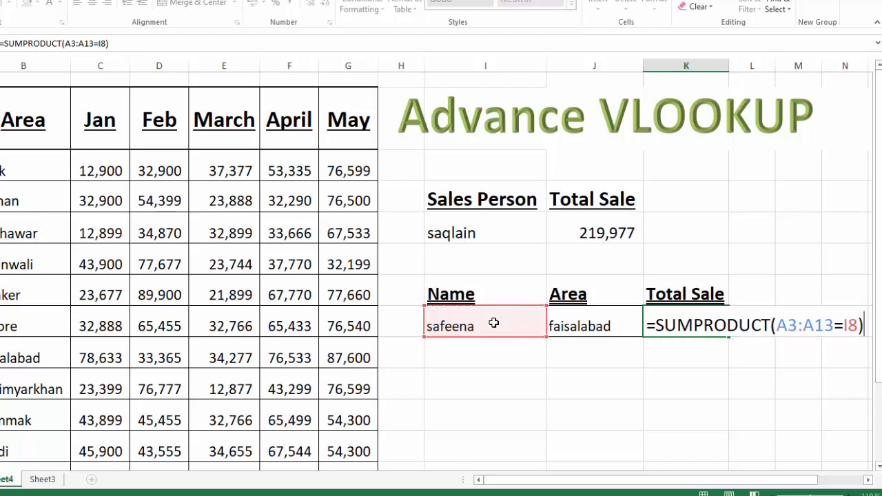
type("*")
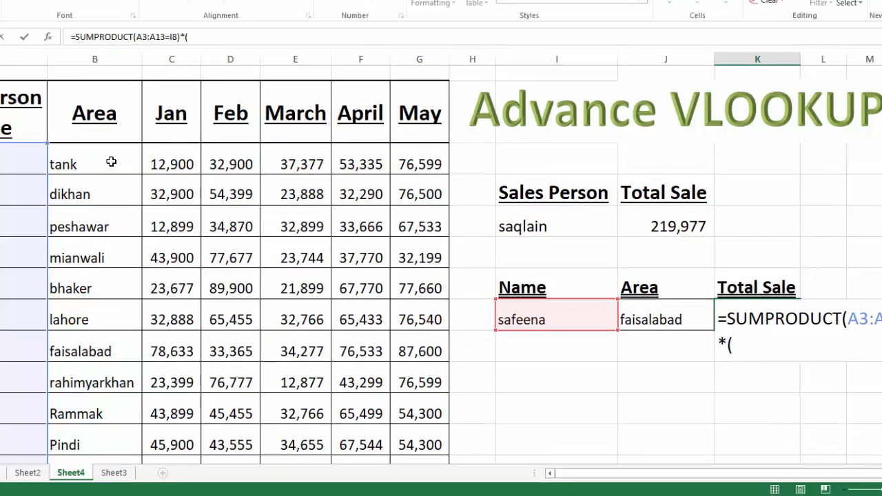
- Multiply by a second condition (B3:B13=J8) in the K8 formula to match the area
left_click_drag(111, 160, 118, 400)
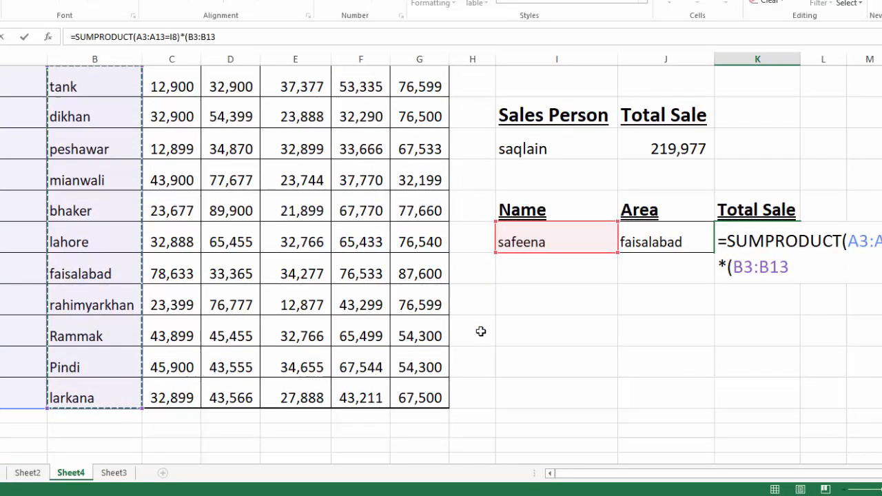
type("=")
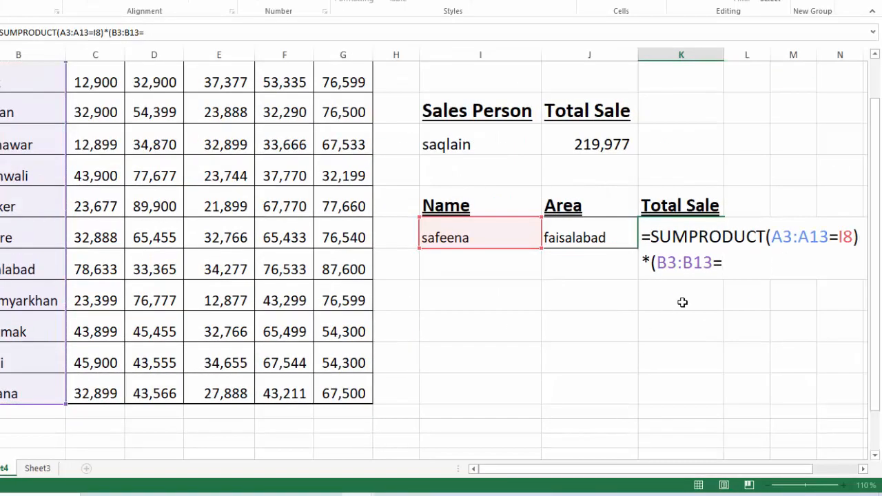
left_click(580, 232)
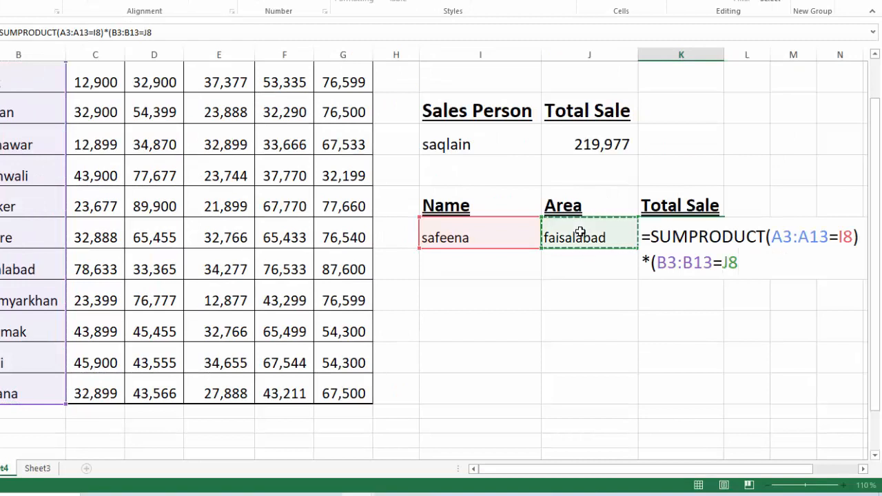
type(")*")
- Multiply the K8 formula's conditions by the monthly sales range (C3:G13)
scroll(879, 325, "up", 1)
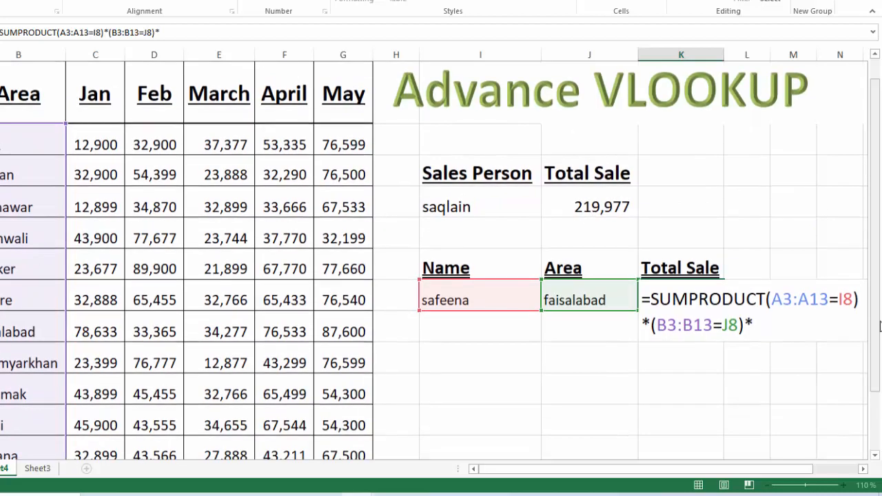
type("*(")
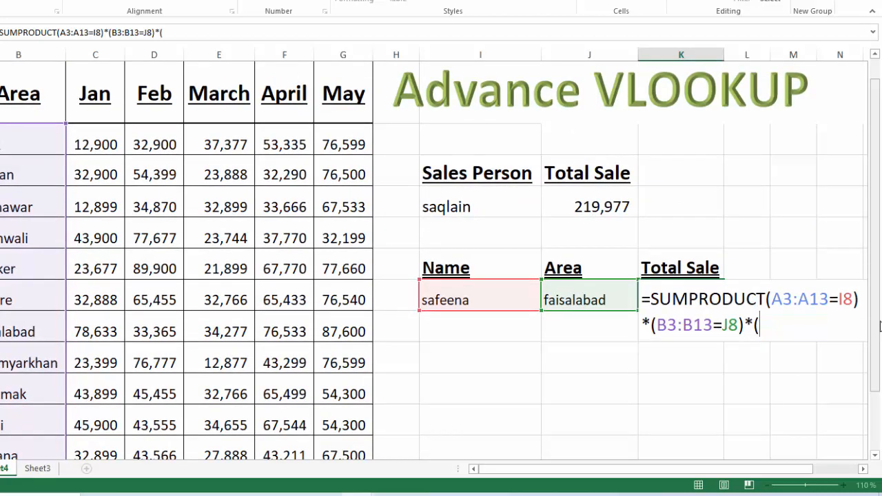
left_click_drag(98, 142, 357, 398)
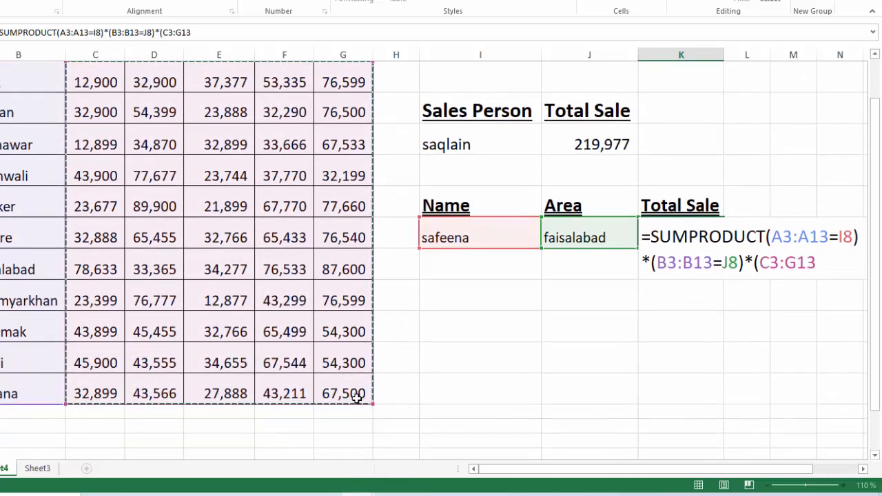
type(")")
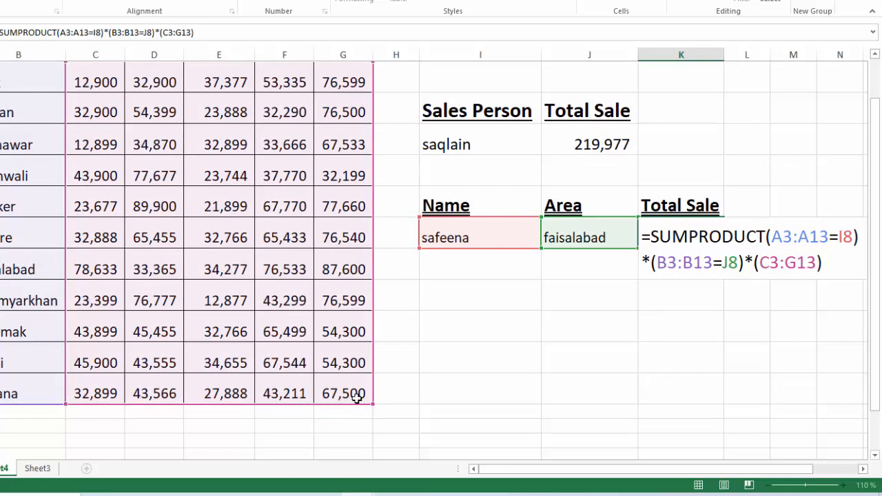
- Insert the missing opening bracket before A3:A13 in the K8 formula and commit it as =SUMPRODUCT((A3:A13=I8)*(B3:B13=J8)*(C3:G13))
left_click(767, 237)
type("(")
left_click(828, 260)
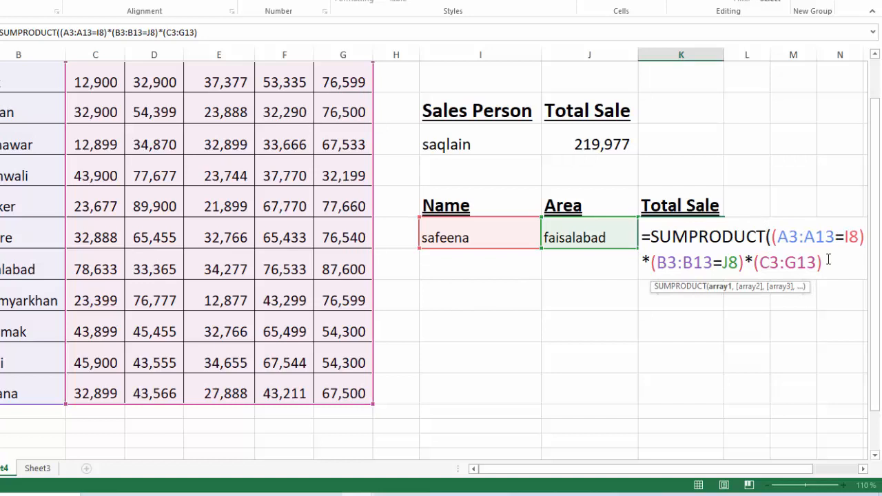
key("Return")
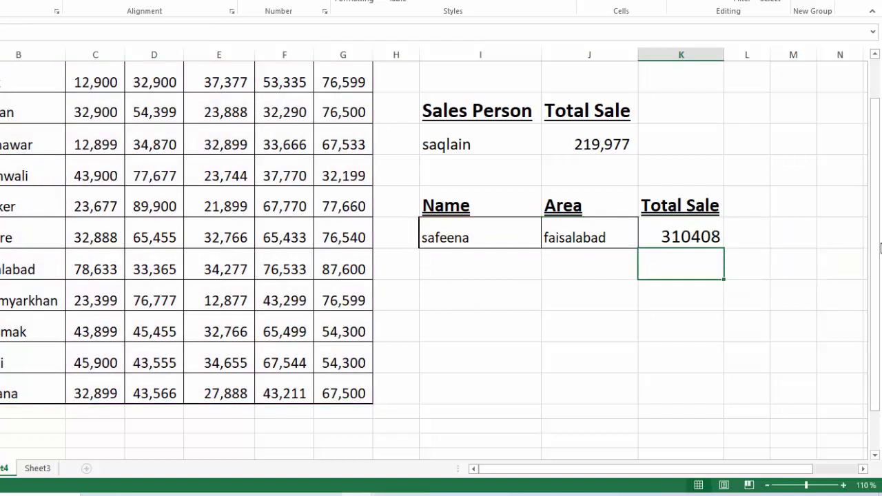
- Replace the entry in Name cell I8 with the table's first salesperson name
left_click_drag(880, 248, 880, 242)
left_click(448, 308)
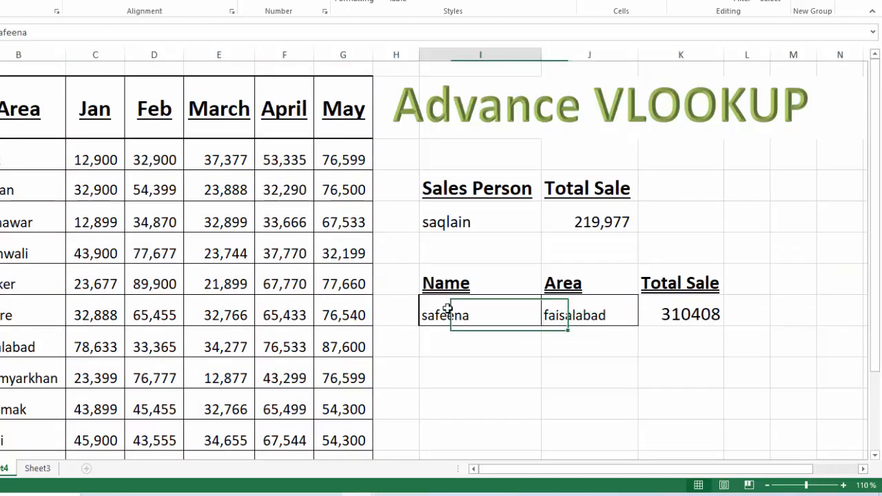
type("Aamir")
key("ctrl+Return")
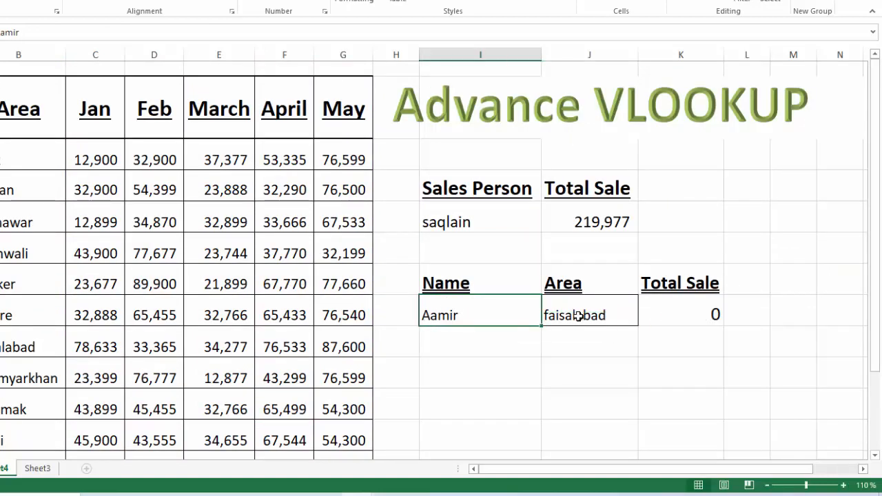
type("Ta")
key("BackSpace")
key("BackSpace")
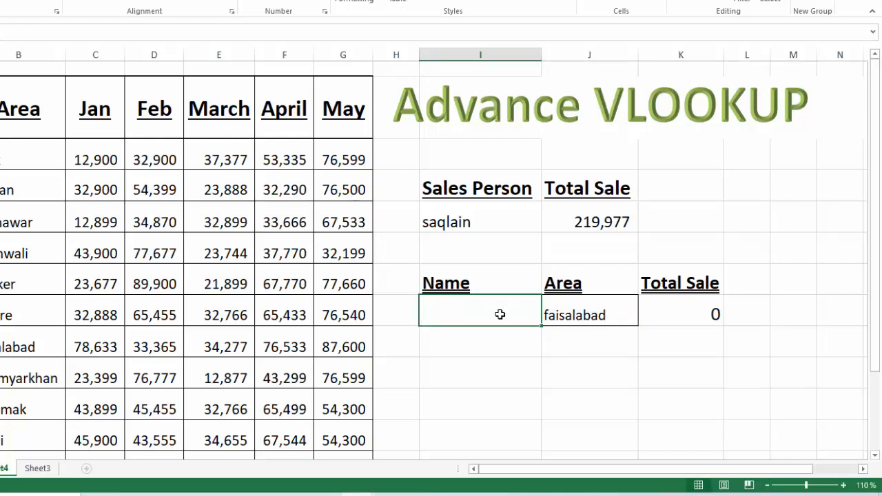
key("Escape")
- Enter Tank in Area cell J8
key("Tab")
type("Tank")
key("Tab")
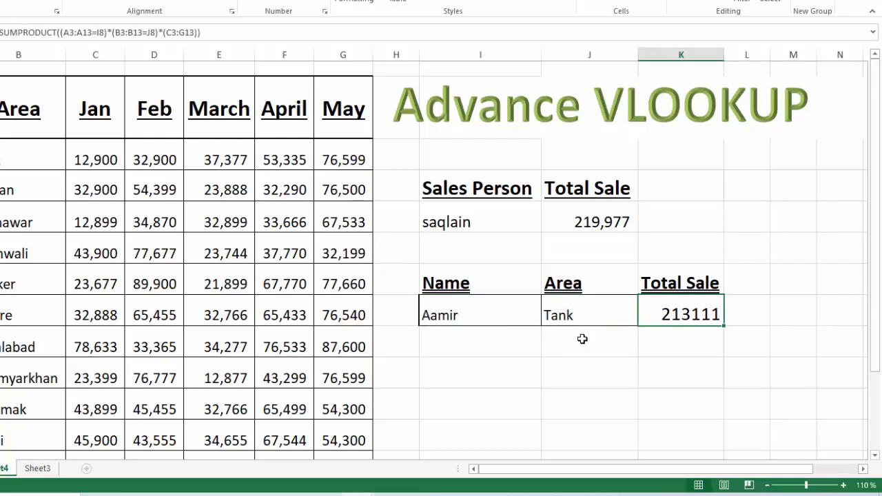